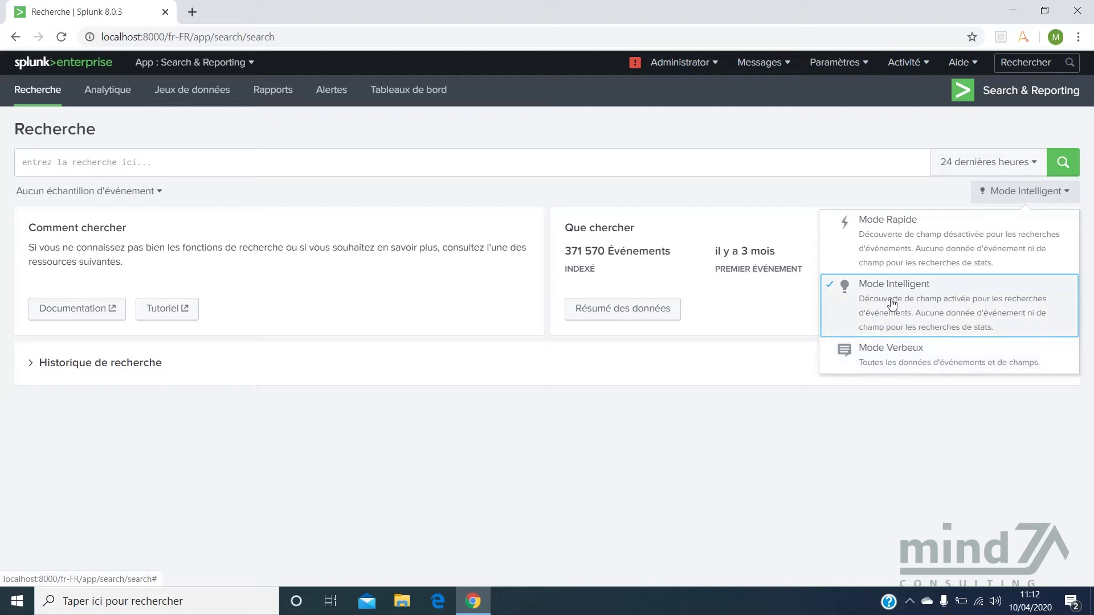
- Keep the search in Mode Intelligent and set the time range to Tout le temps
click(892, 303)
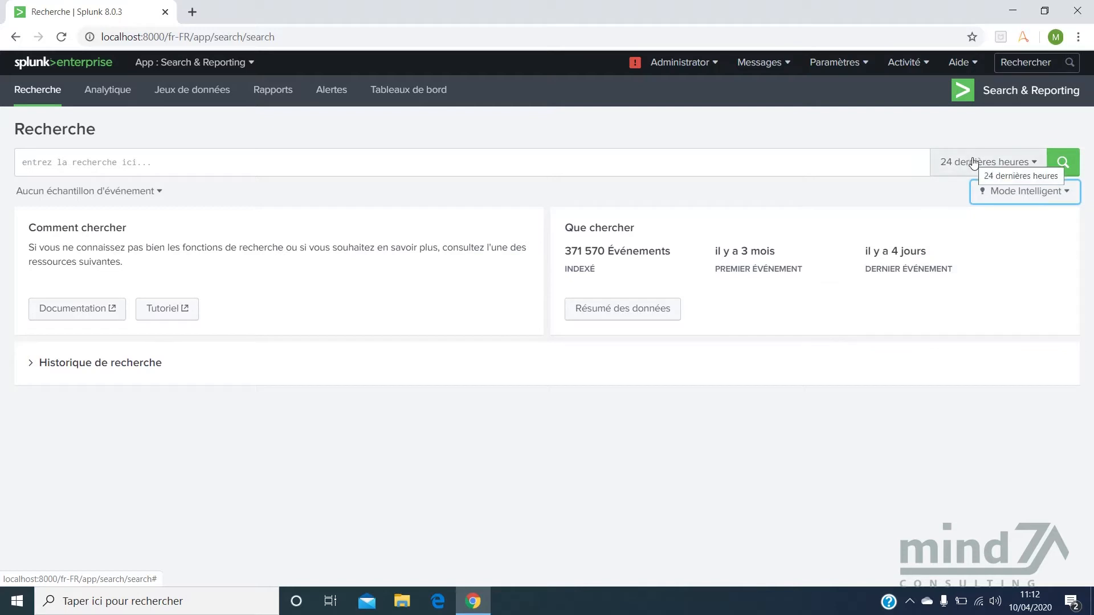
click(1020, 169)
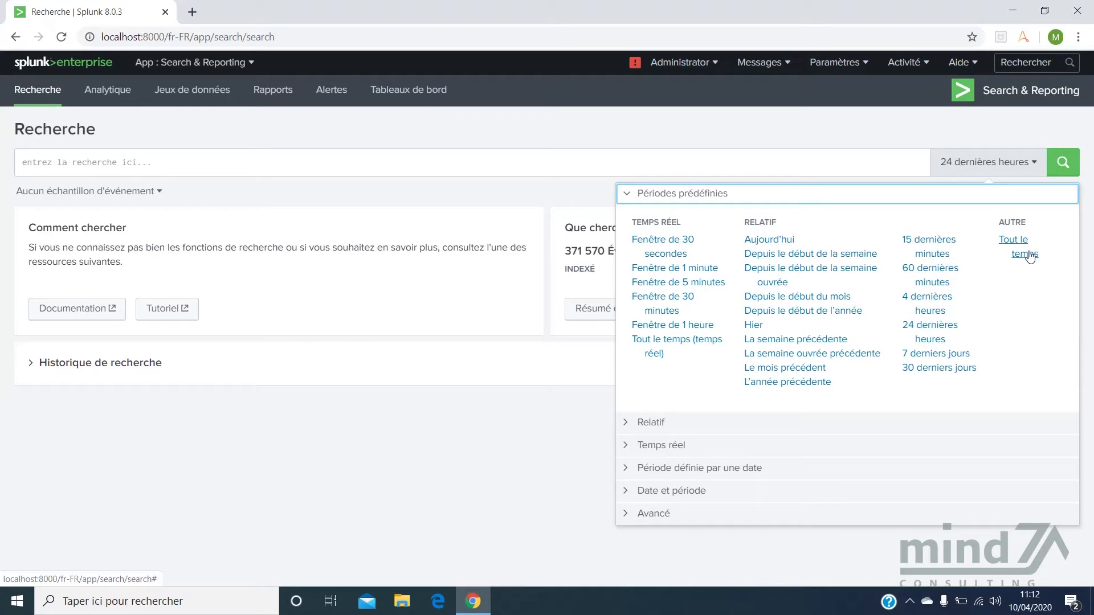
click(659, 515)
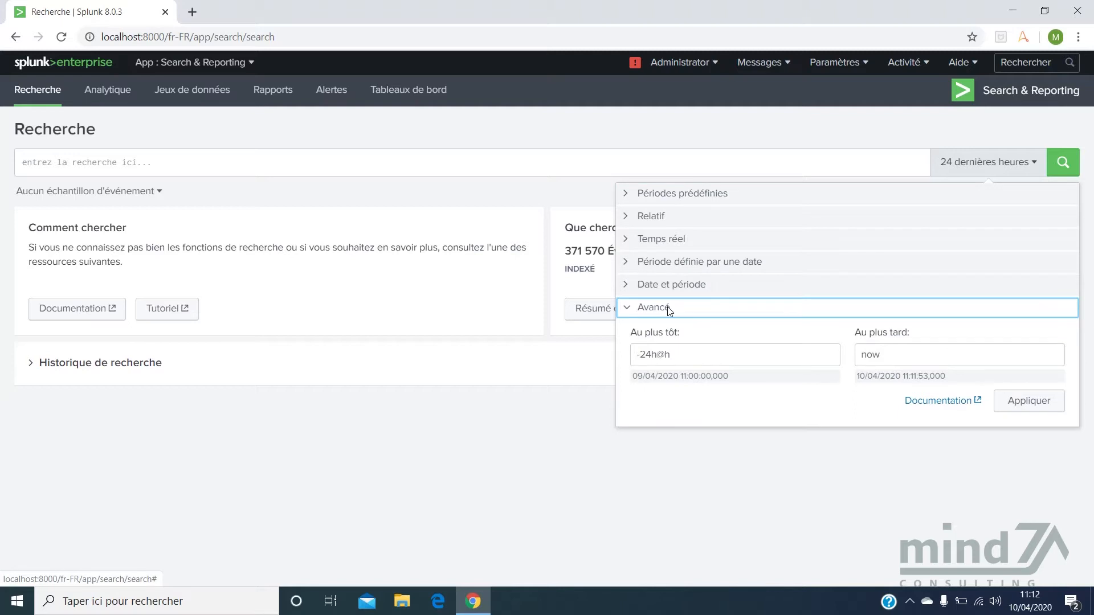
click(746, 197)
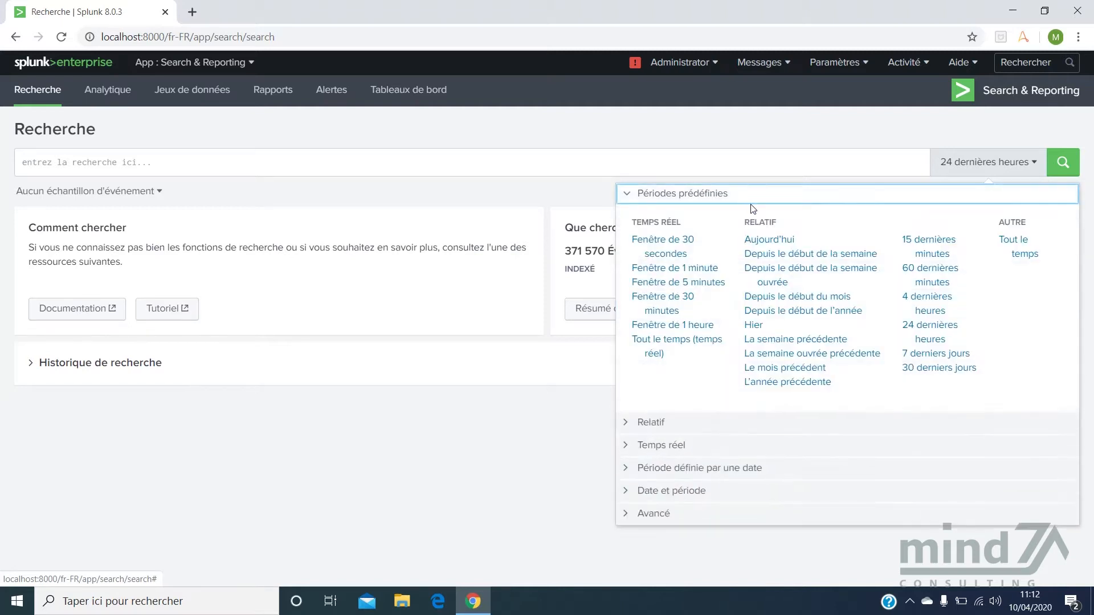
click(1028, 253)
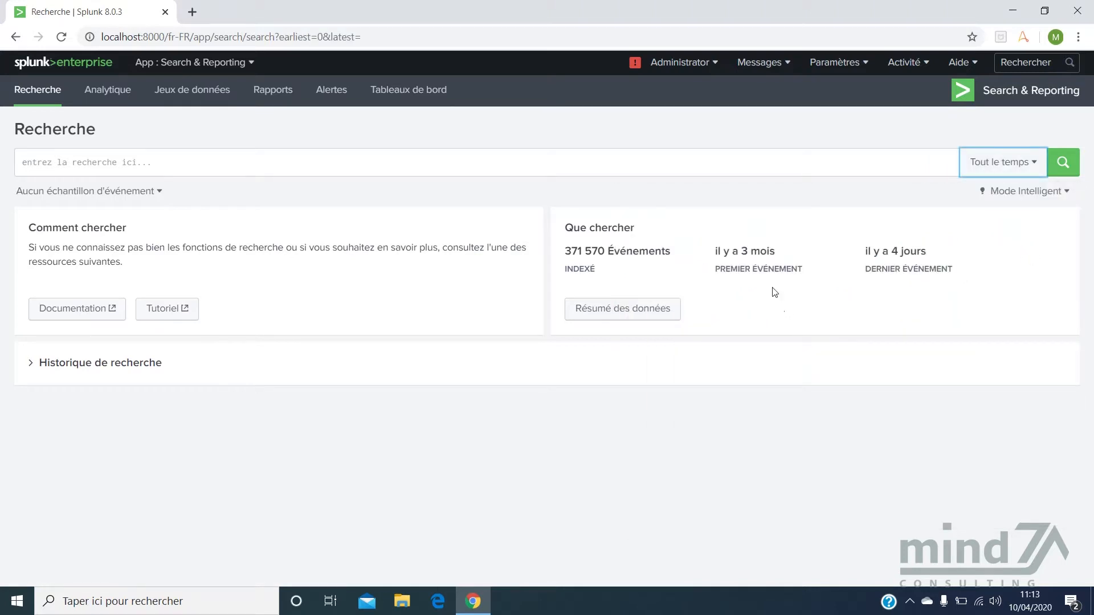
- Review the hosts in the data summary and run the search host="db_commandes"
click(627, 315)
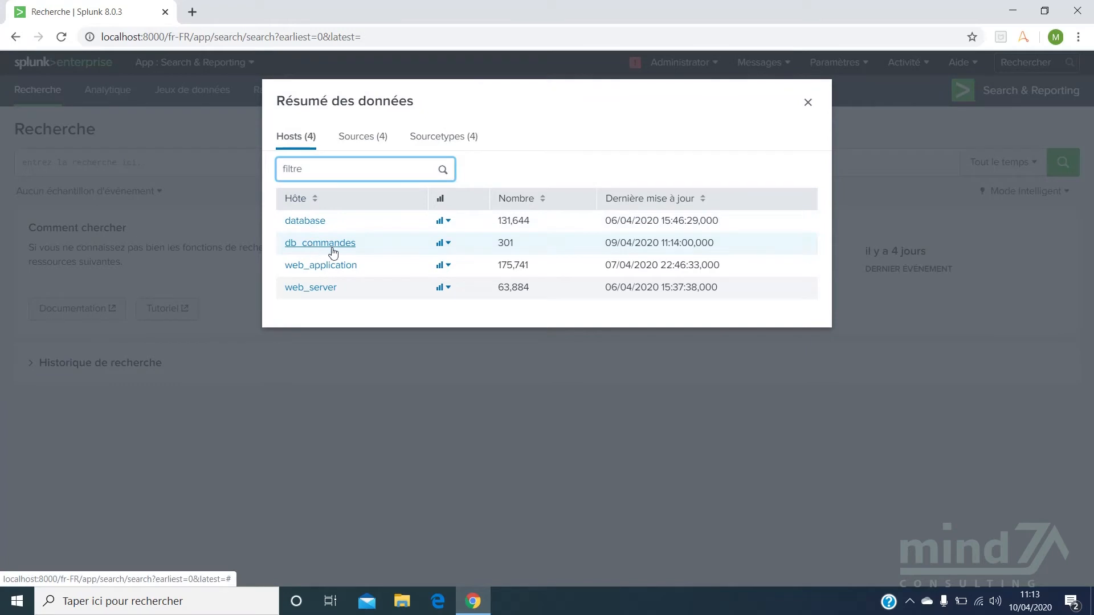
click(807, 103)
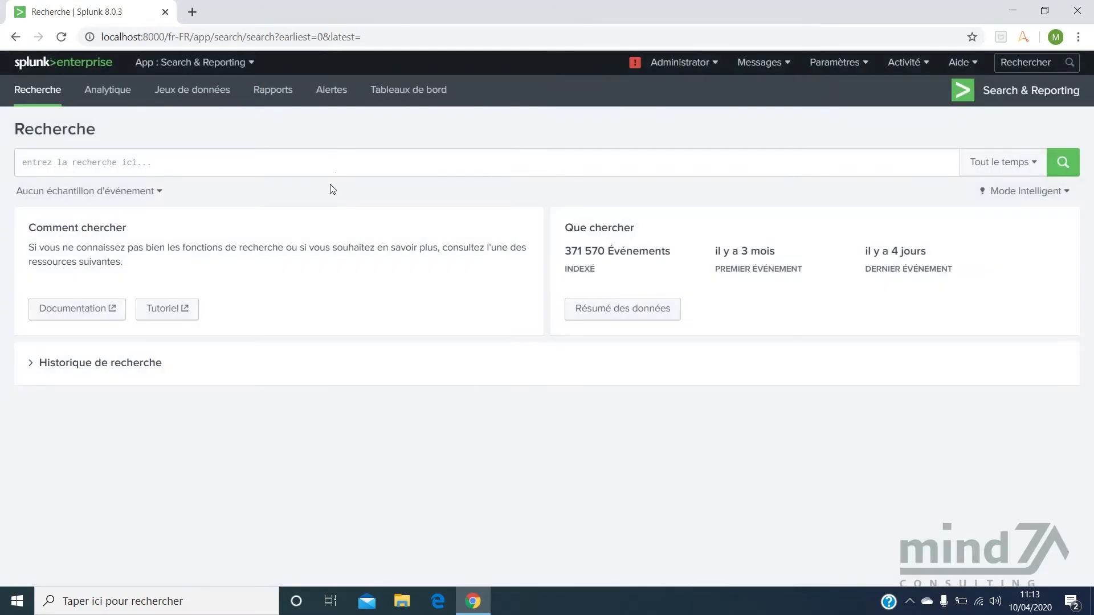
text(ho)
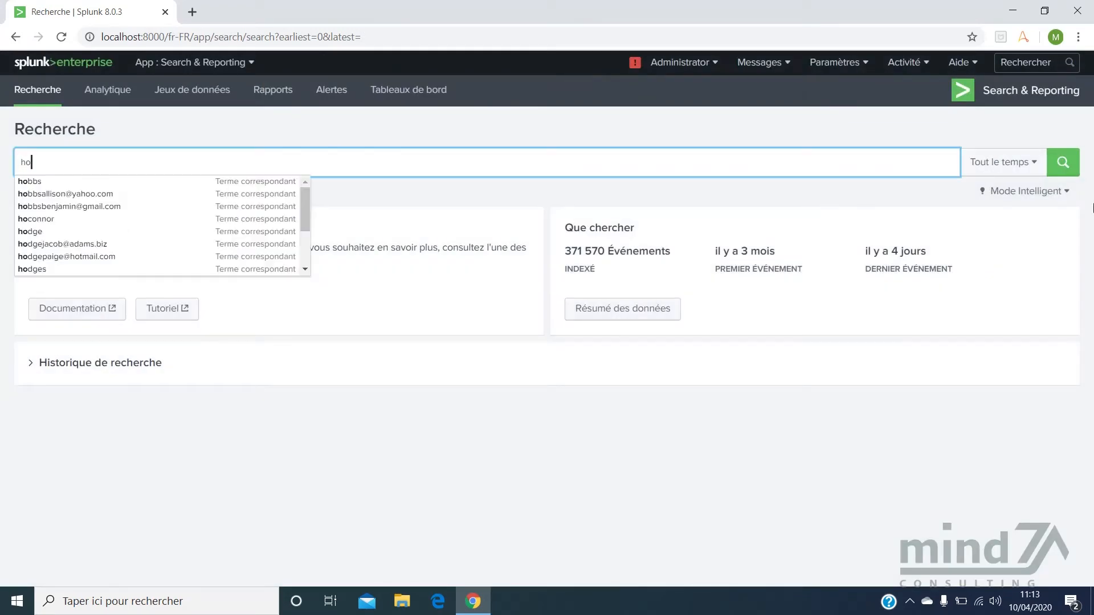
text(st)
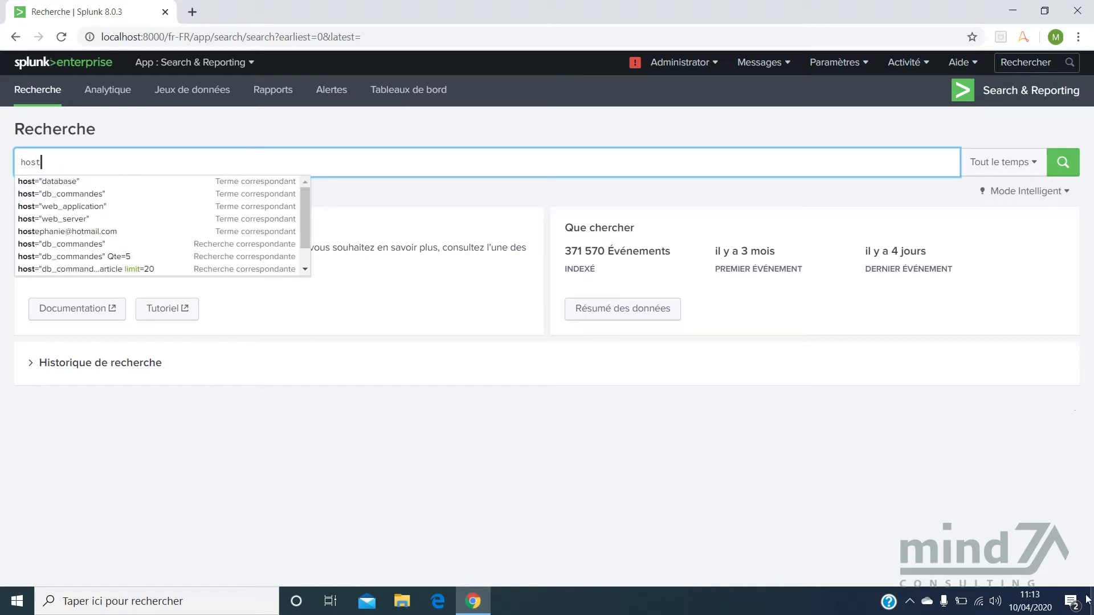
click(105, 194)
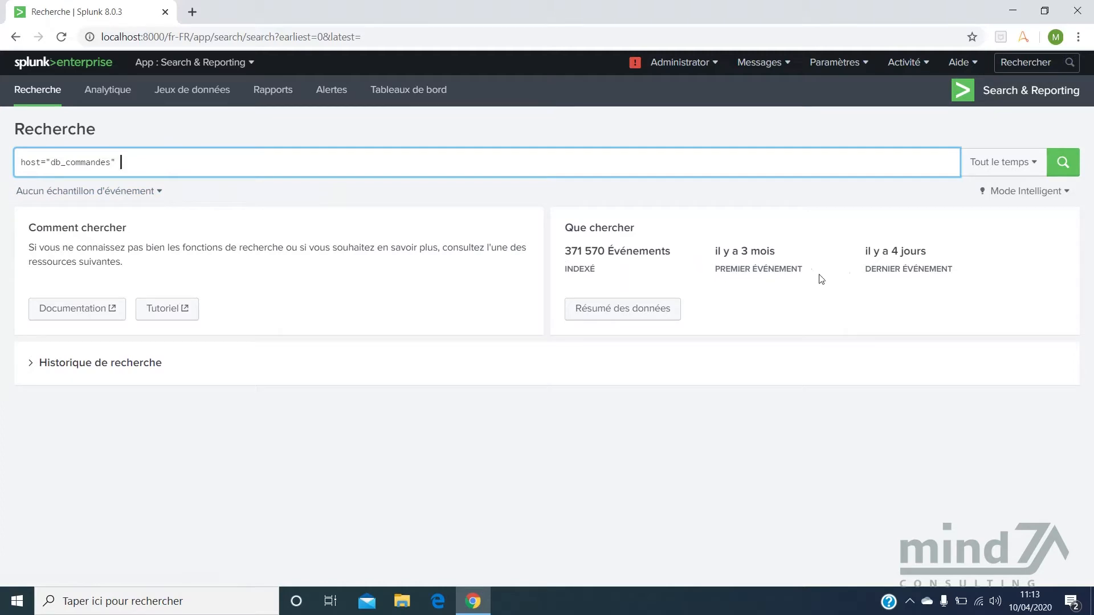
click(1061, 169)
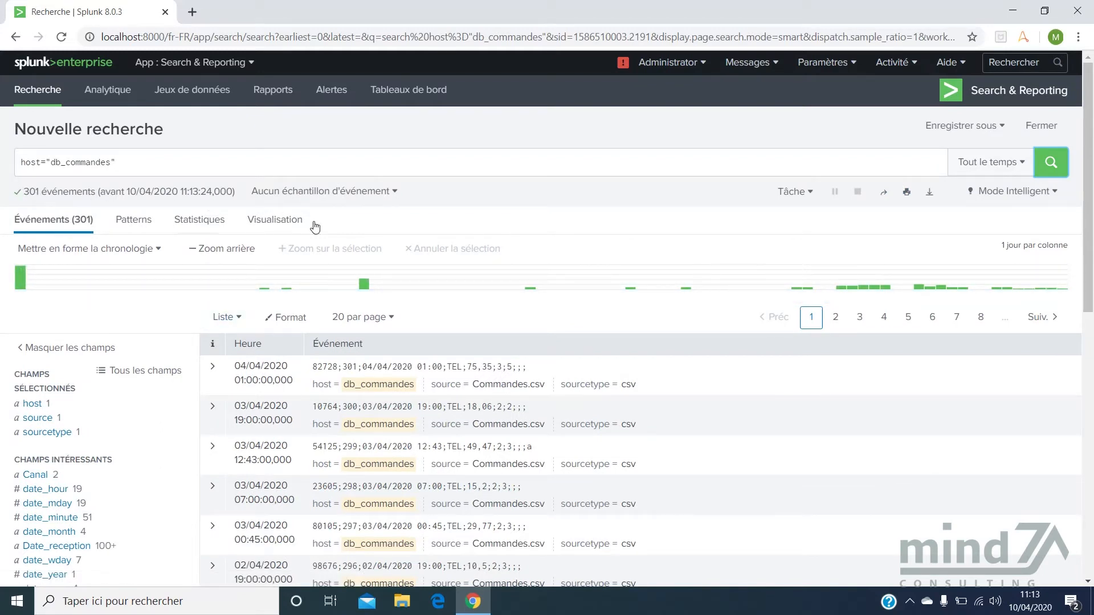
- Run the search over 7 derniers jours and restore the Tout le temps range
click(1006, 166)
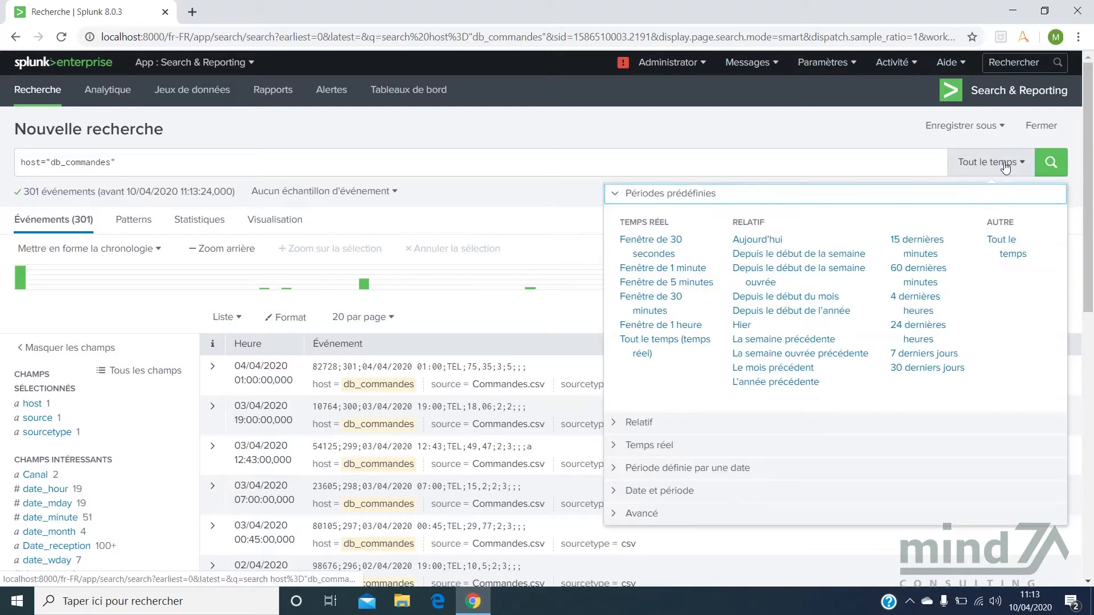
click(928, 354)
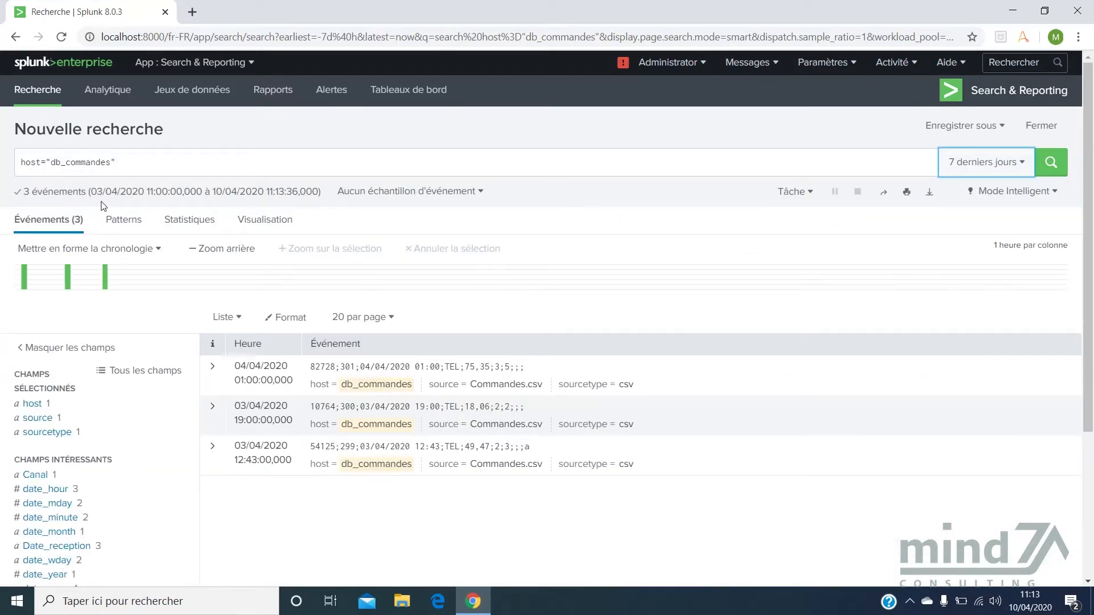
click(1019, 166)
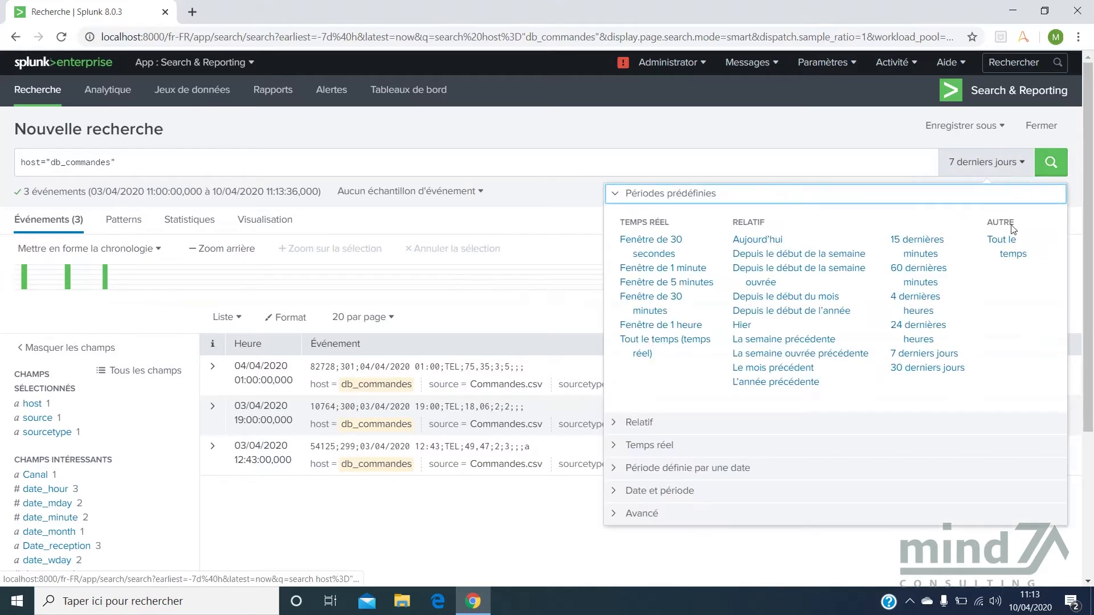
click(1001, 246)
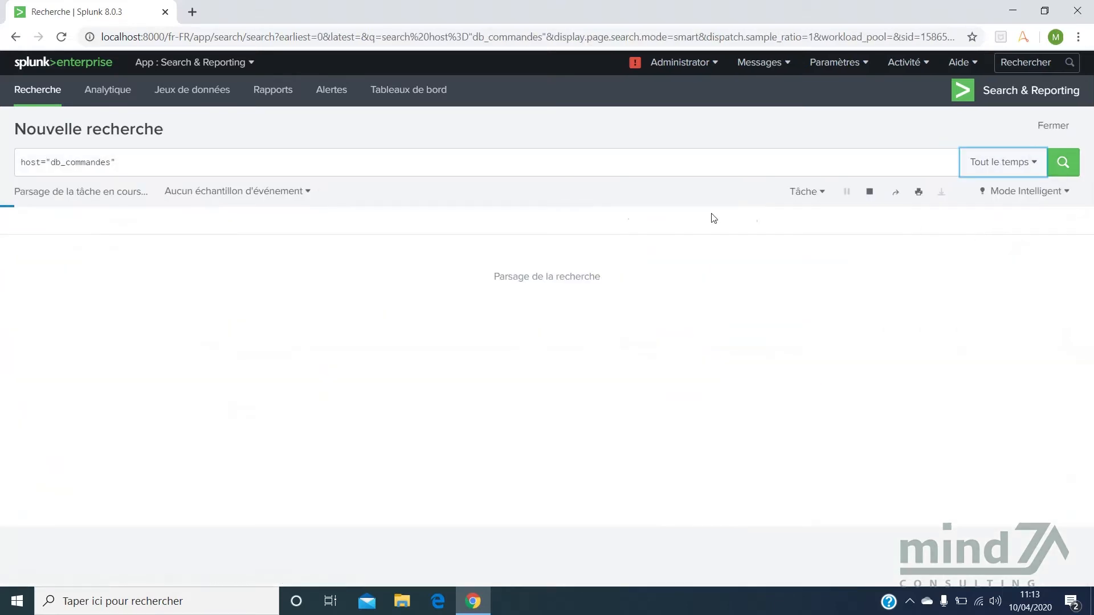
- Preview the events in the Brut and Table display formats and return to Liste
click(224, 317)
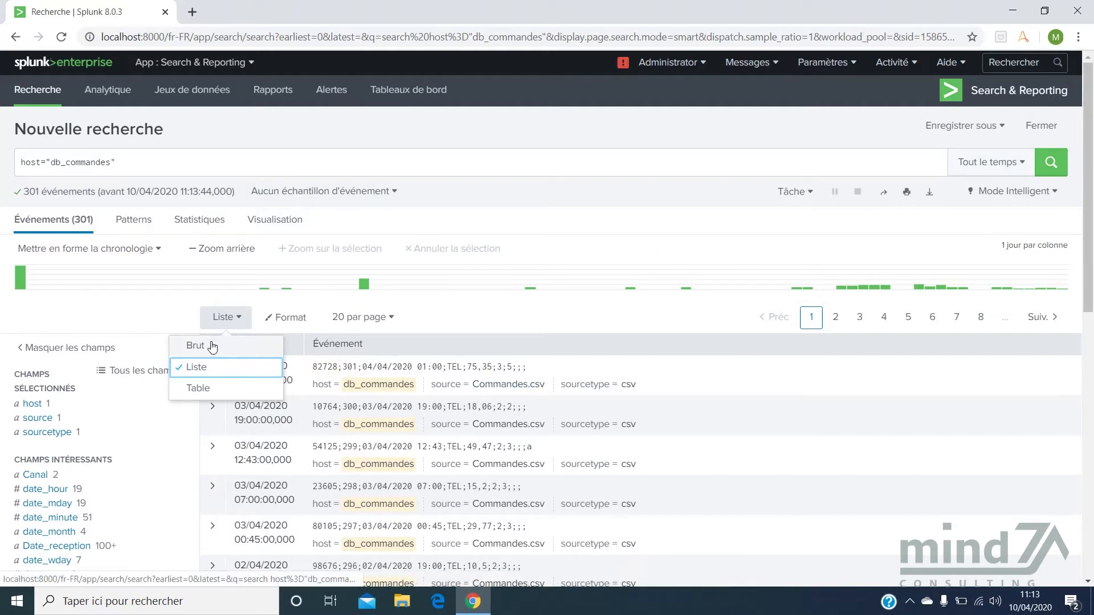
click(212, 346)
click(216, 323)
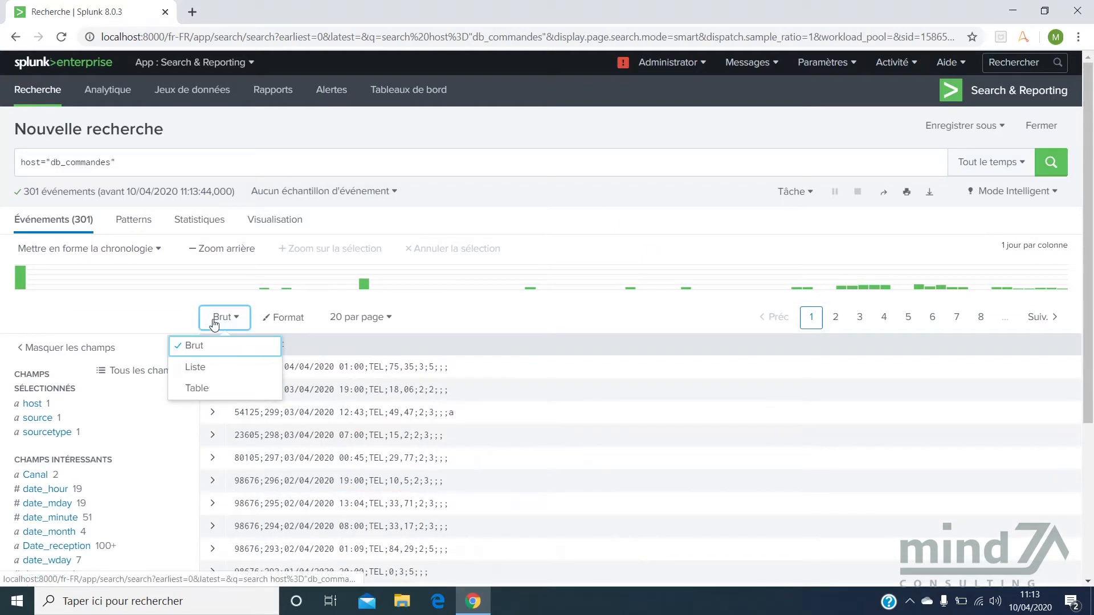
click(215, 389)
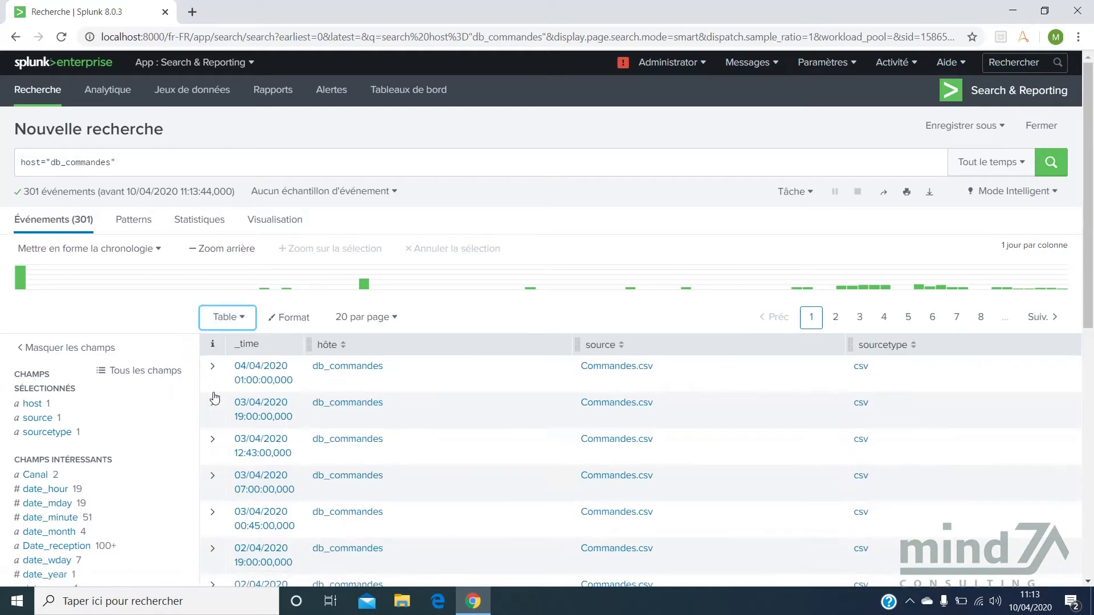
click(221, 319)
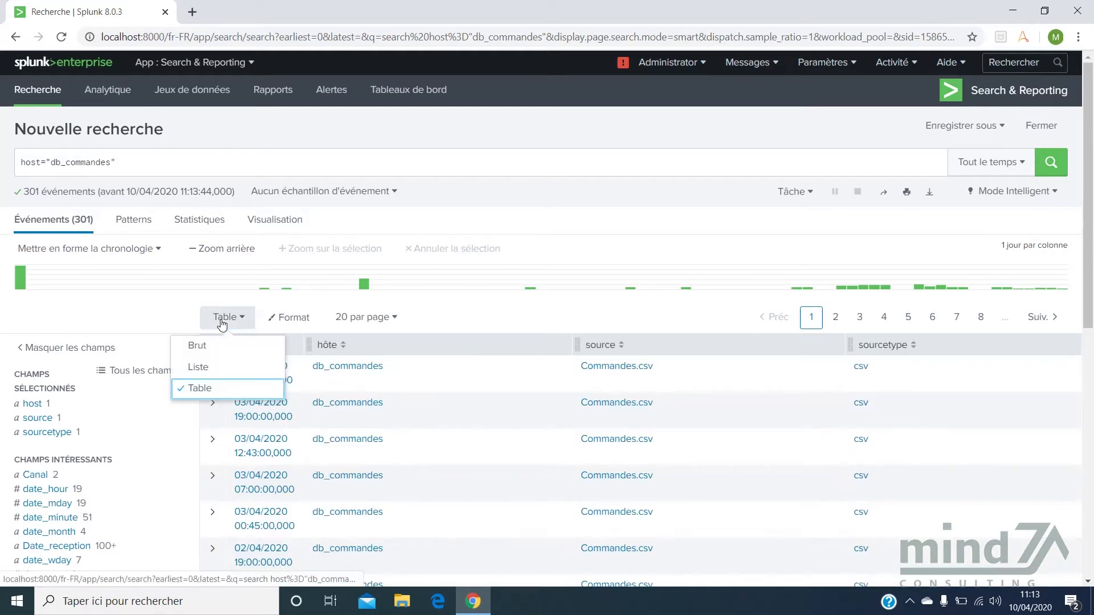
click(216, 374)
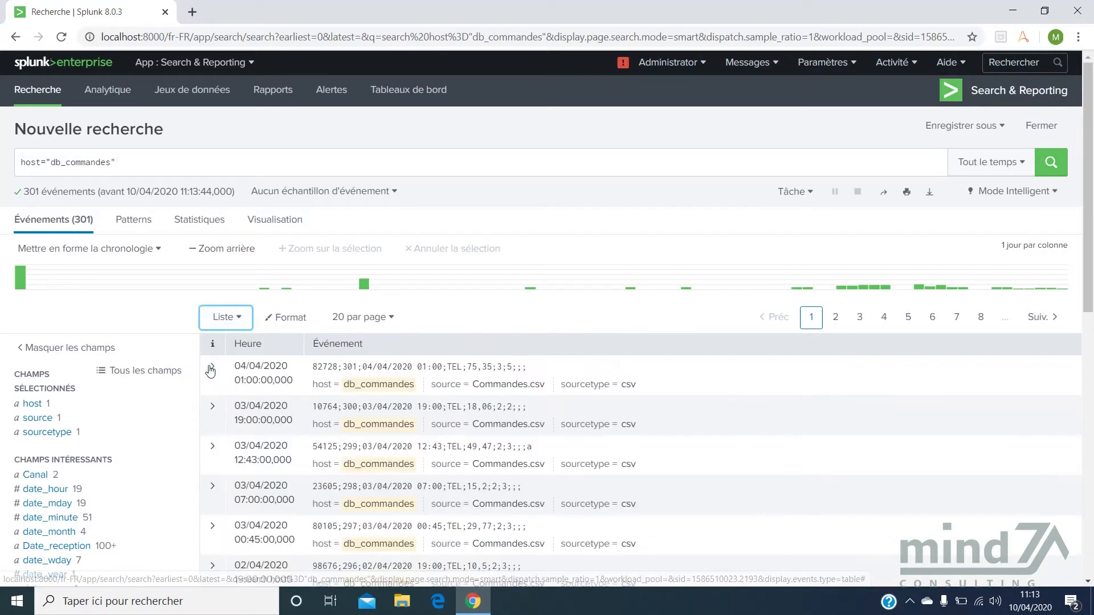
- Review the values of the Qte field and filter the events on Qte=5
scroll(135, 320, down, 1)
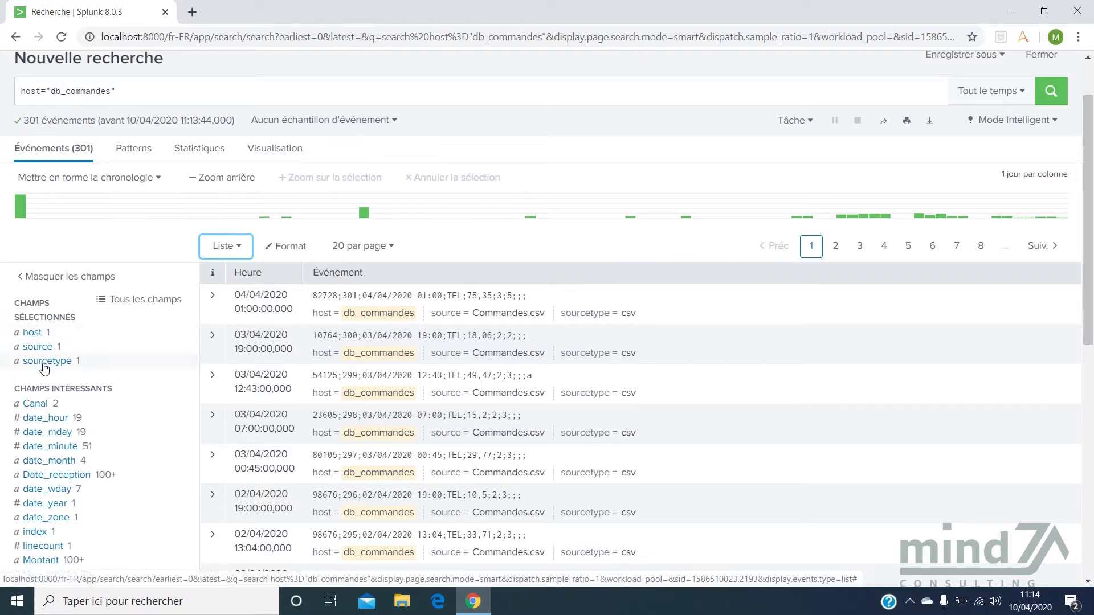
scroll(43, 365, down, 2)
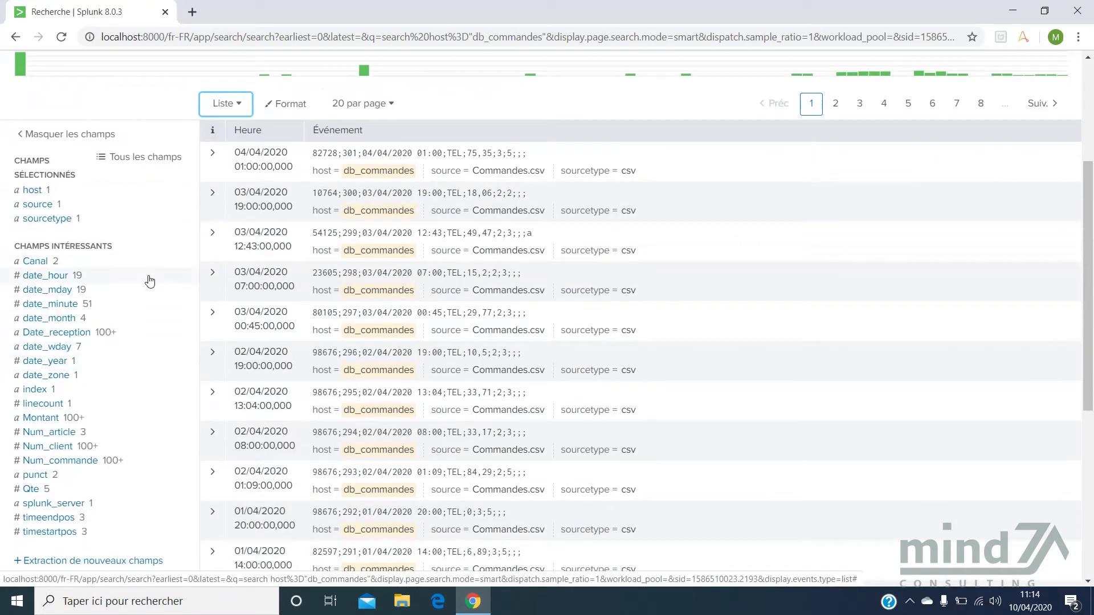
scroll(83, 306, down, 1)
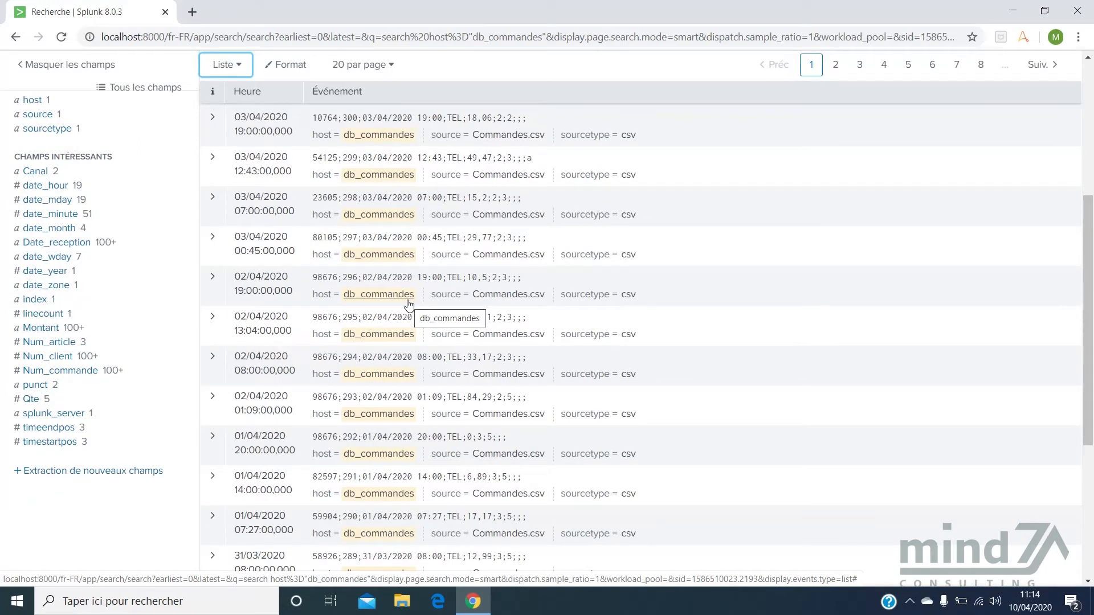
click(30, 401)
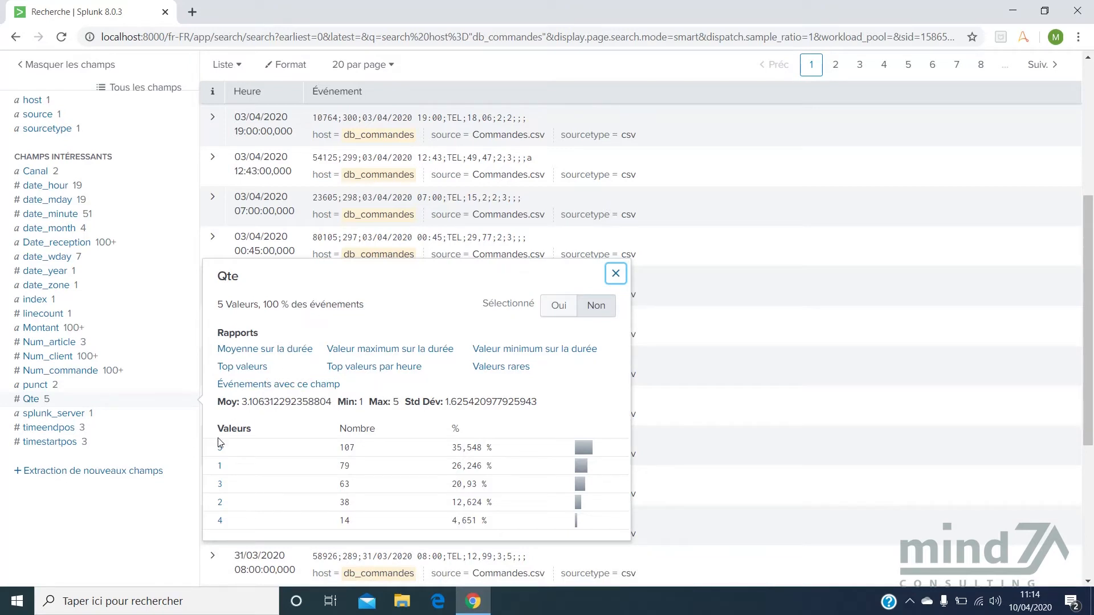
click(220, 452)
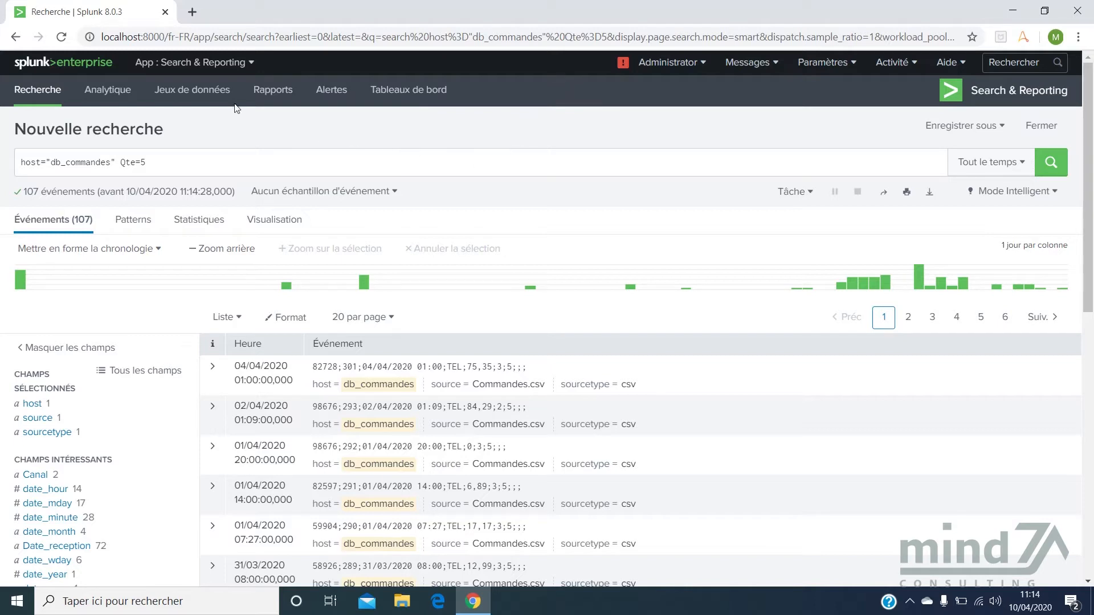
- Remove the Qte=5 condition from the search query, leaving only host="db_commandes"
click(187, 161)
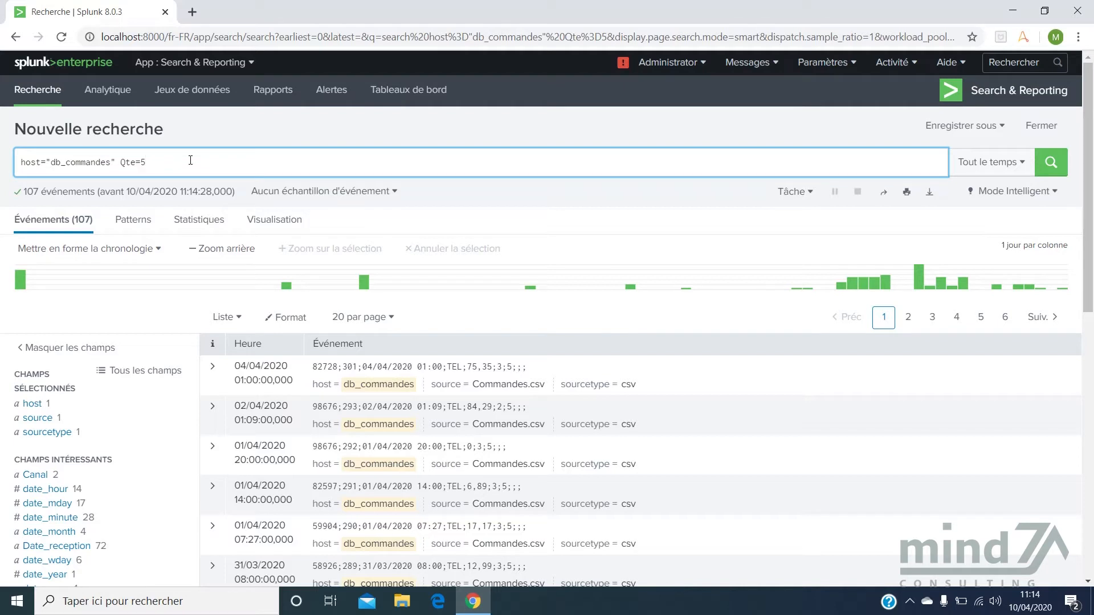
key(BackSpace)
key(BackSpace)
key(BackSpace)
key(BackSpace)
key(BackSpace)
key(BackSpace)
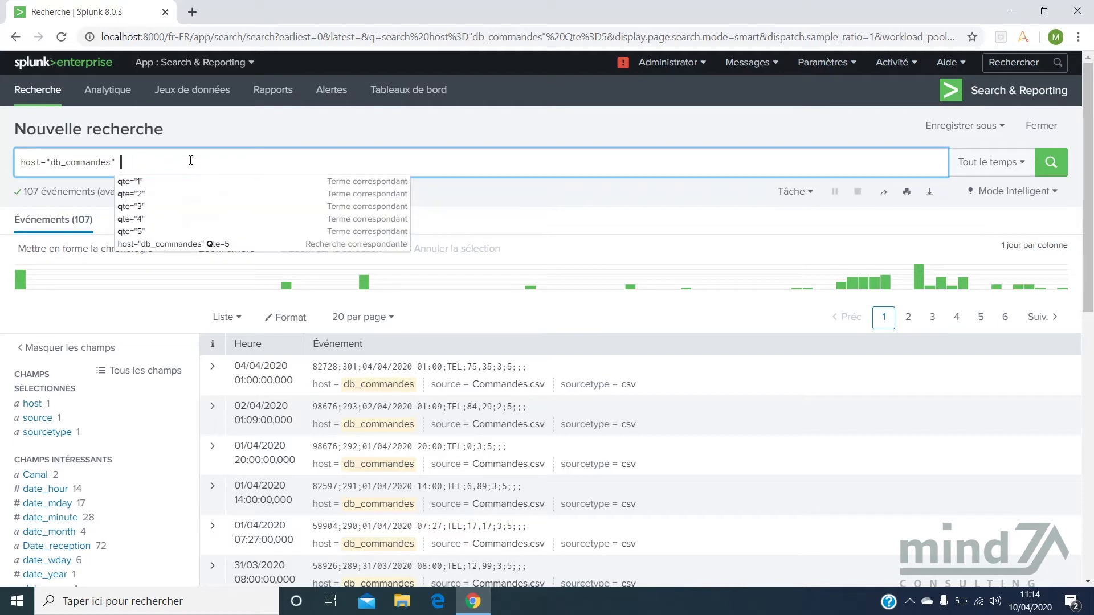
- Add the command "| top Num_article limit = 20" on a new line of the search query
key(shift+Return)
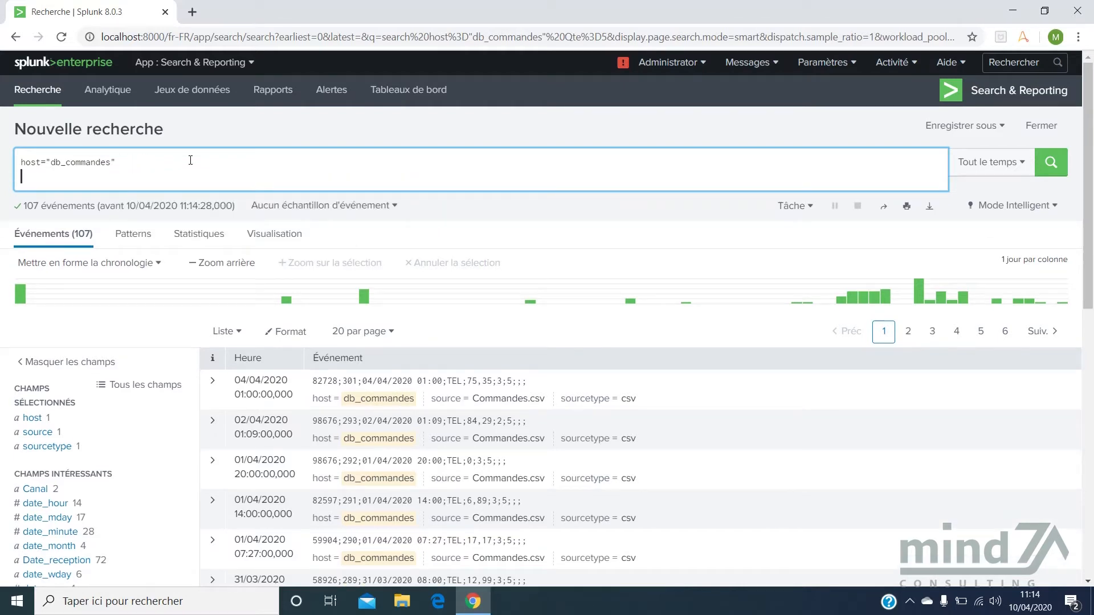
text(|)
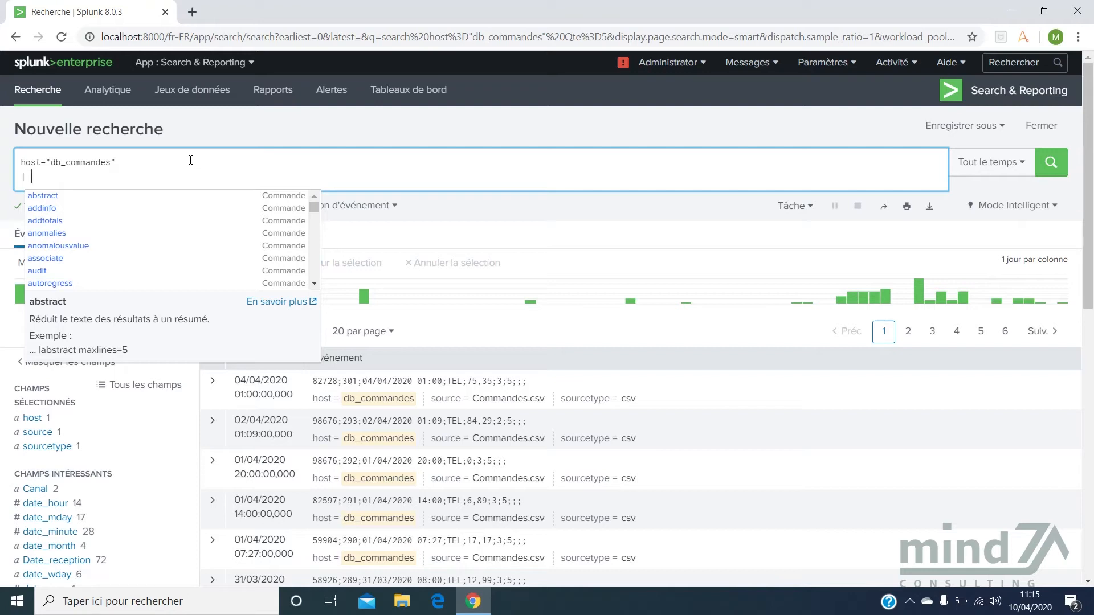
text(top )
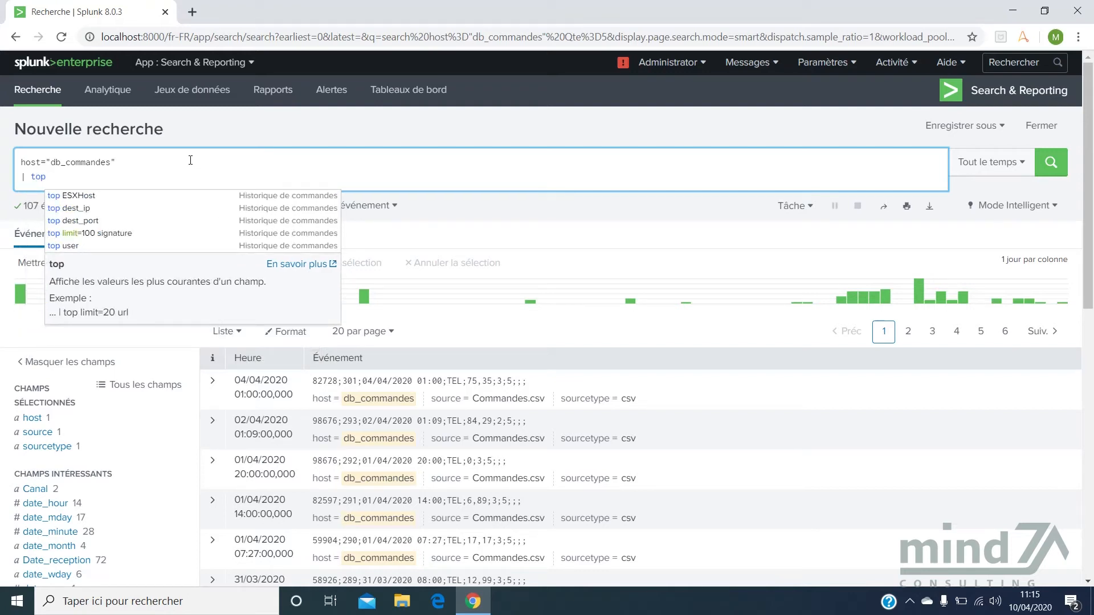
text(Num)
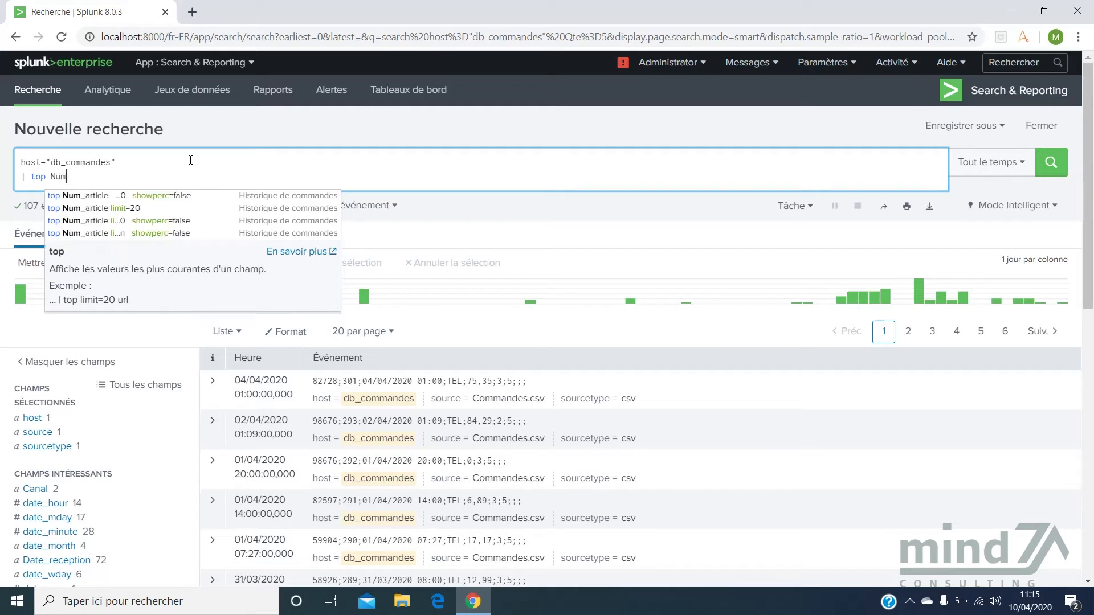
text(_article )
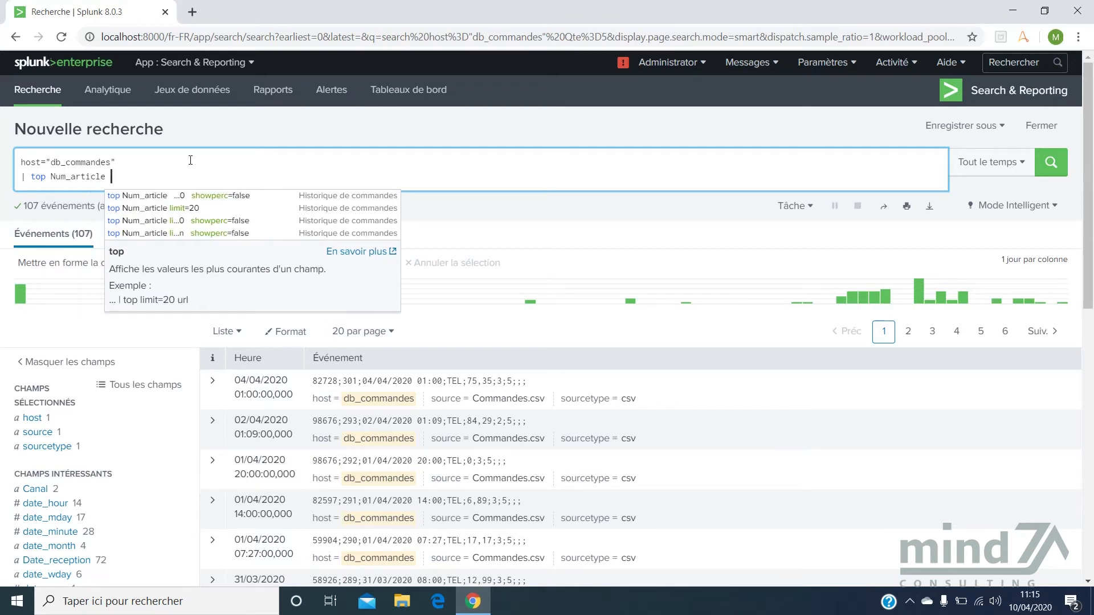
text(limit)
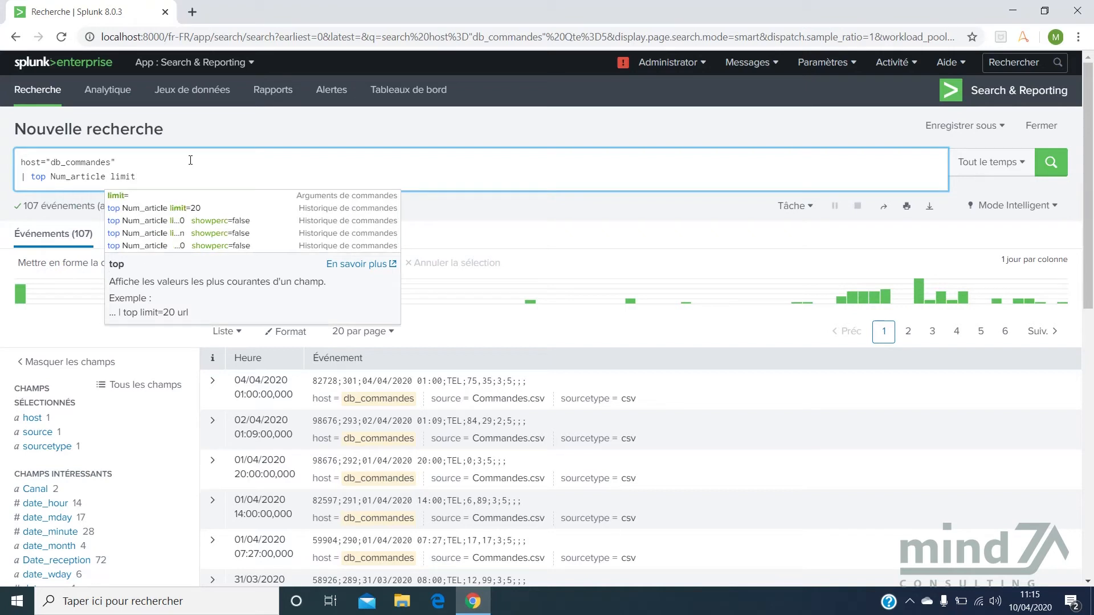
text( =)
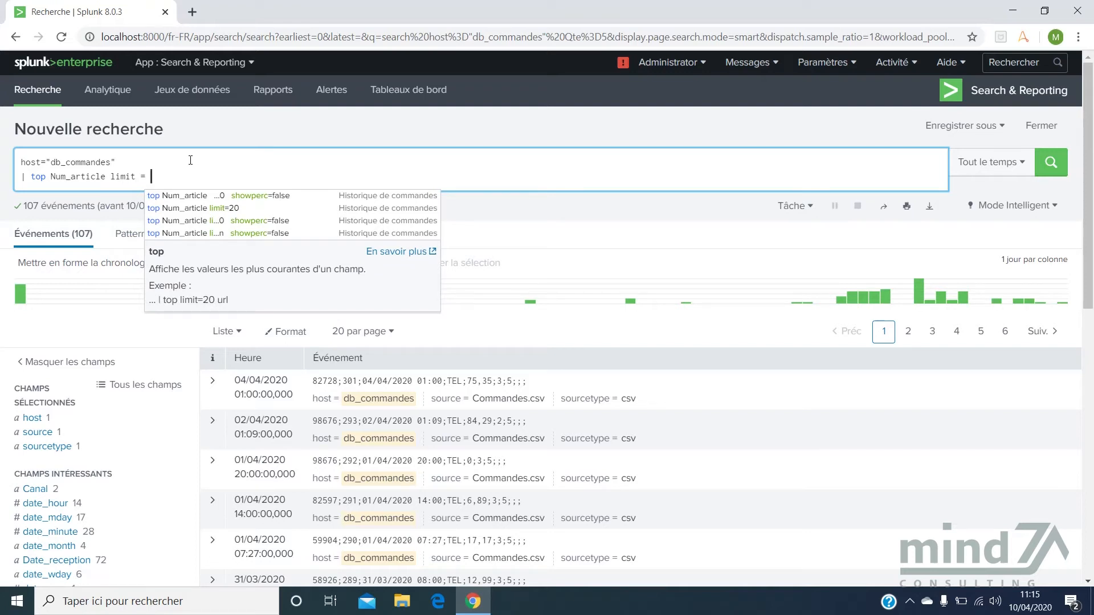
text(20)
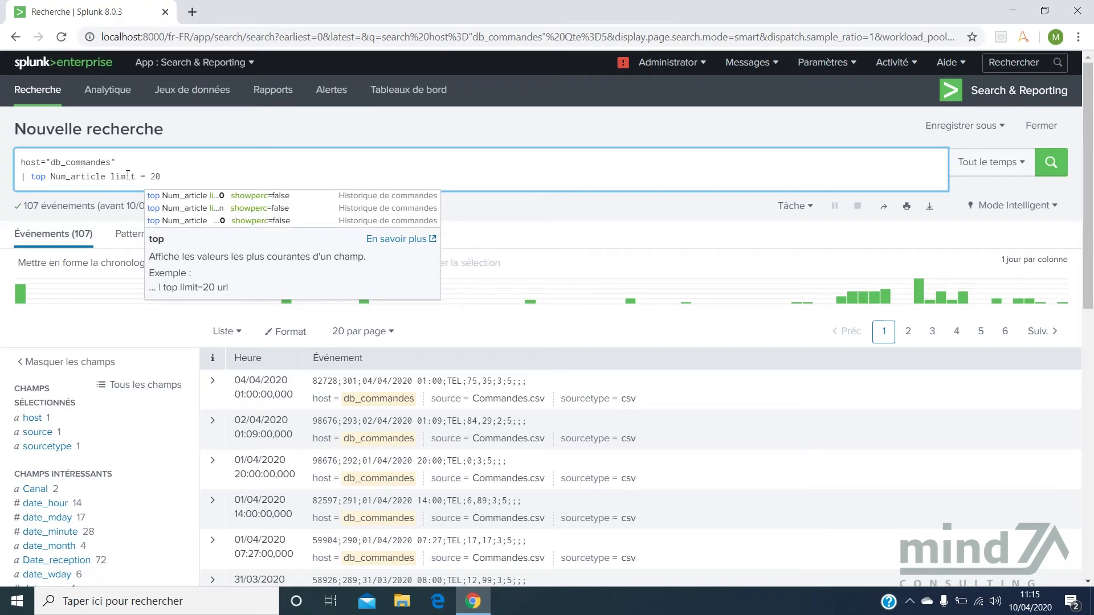
- Remove the spaces around the equals sign so the option reads limit=20, and run the search
click(151, 176)
key(BackSpace)
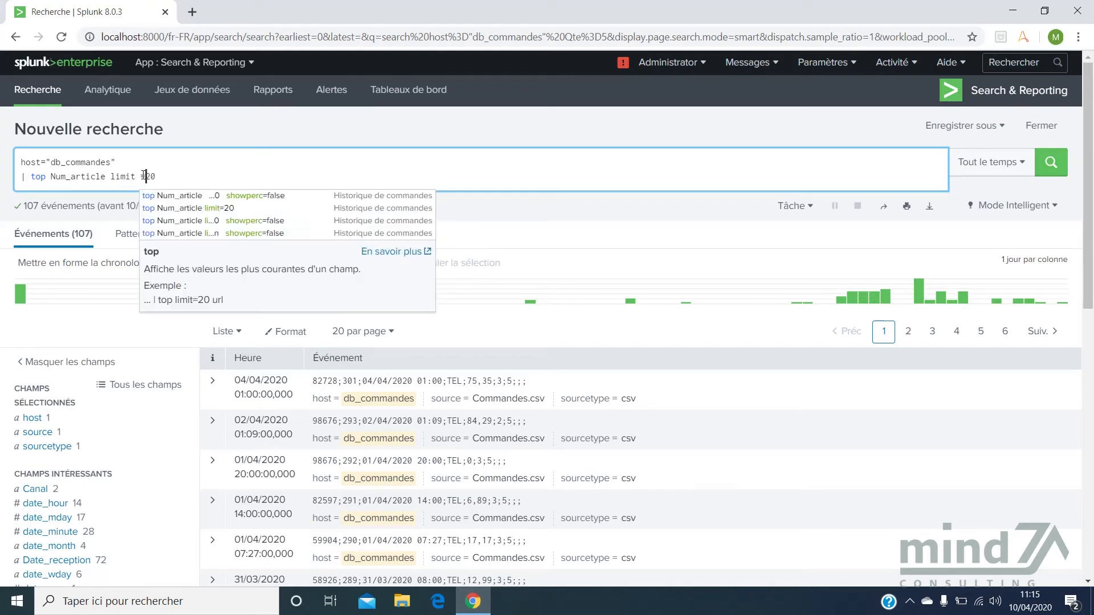
click(141, 176)
key(BackSpace)
click(385, 155)
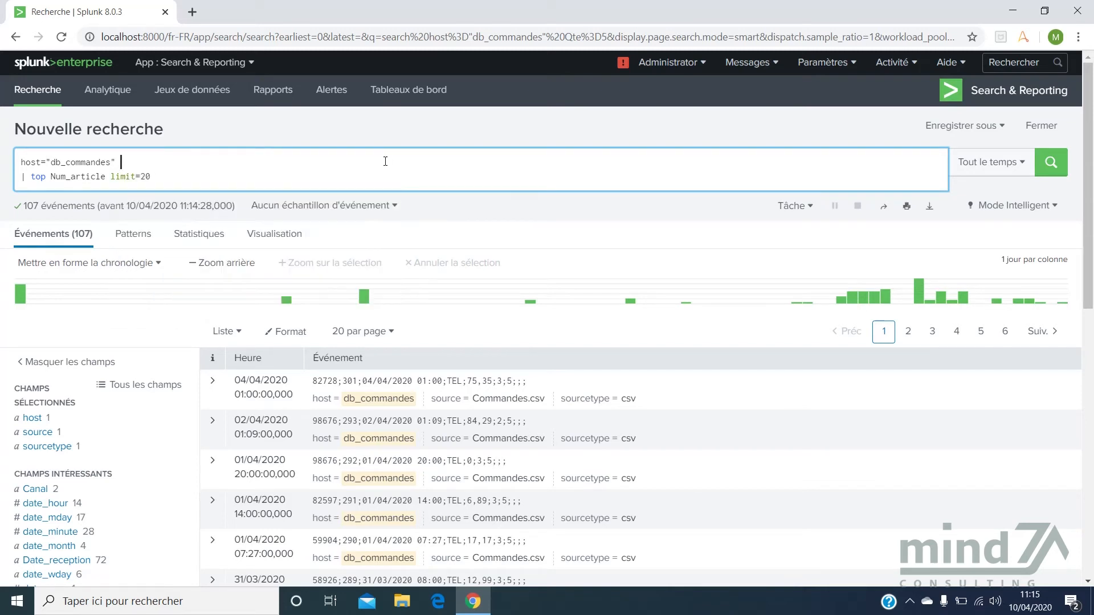
click(1050, 160)
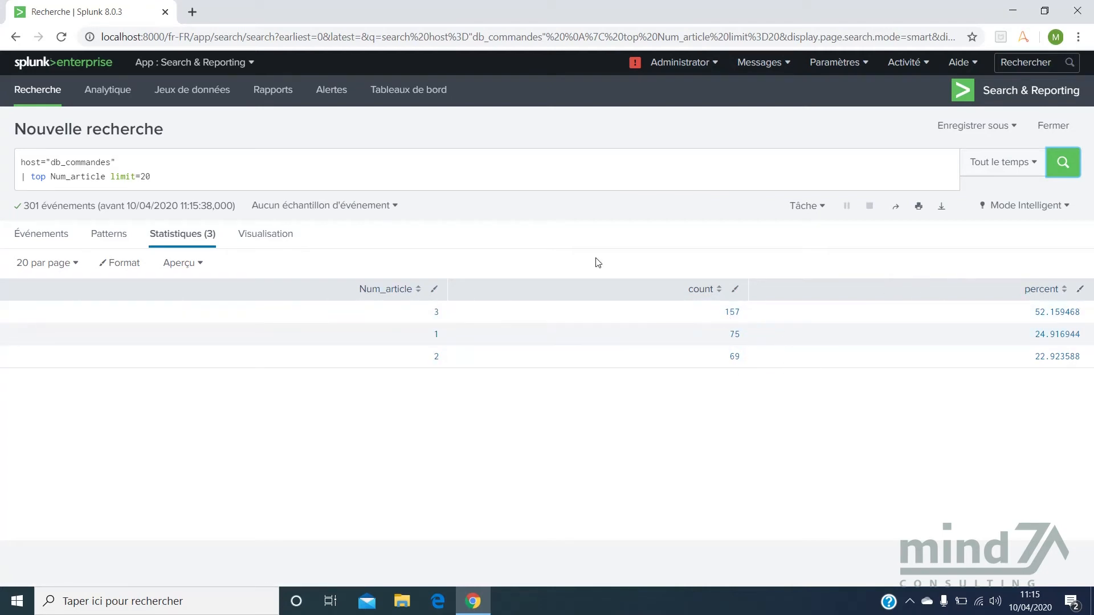
- Delete the top command and its arguments from the second line of the query, keeping the pipe
click(485, 185)
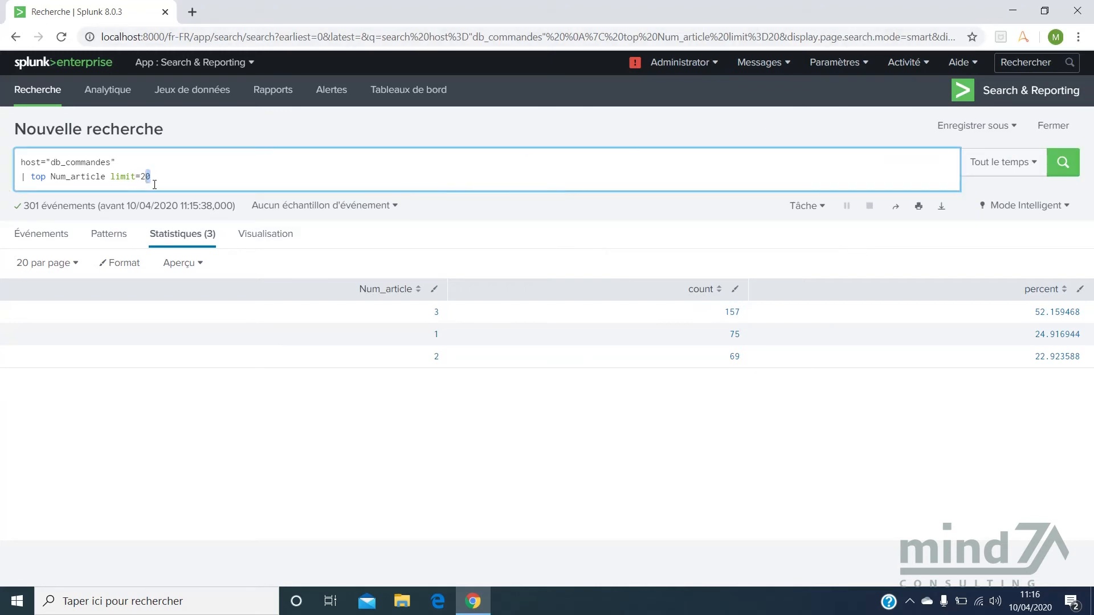
drag(150, 178, 51, 178)
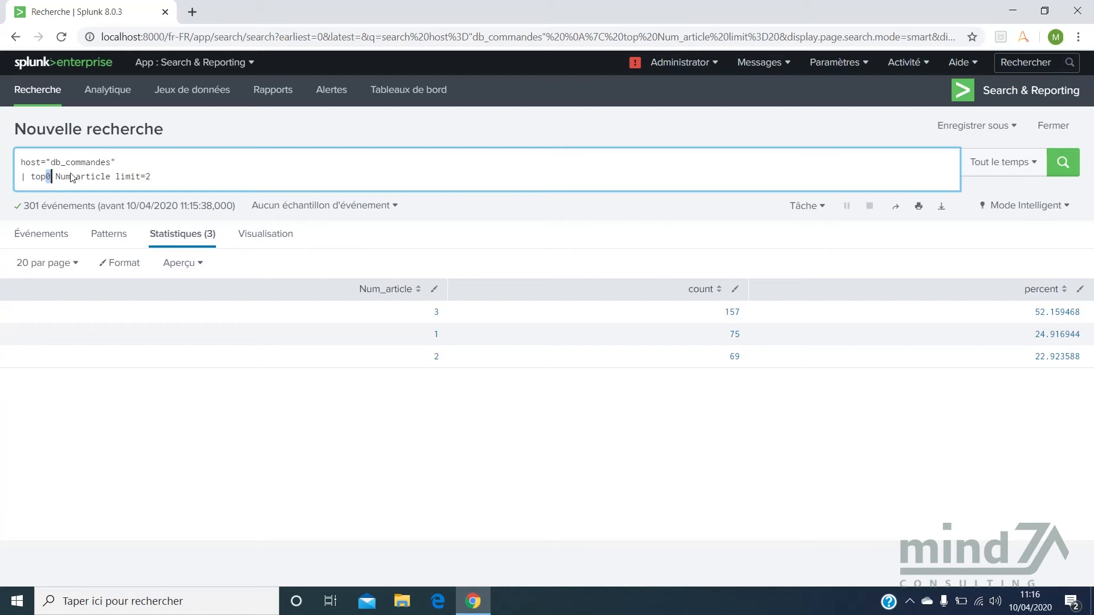
click(152, 174)
key(BackSpace)
key(BackSpace)
key(BackSpace)
key(BackSpace)
key(BackSpace)
key(BackSpace)
key(BackSpace)
key(BackSpace)
key(BackSpace)
key(BackSpace)
key(BackSpace)
key(BackSpace)
key(BackSpace)
key(BackSpace)
key(BackSpace)
key(BackSpace)
key(BackSpace)
key(BackSpace)
key(BackSpace)
key(BackSpace)
key(BackSpace)
key(BackSpace)
key(BackSpace)
key(BackSpace)
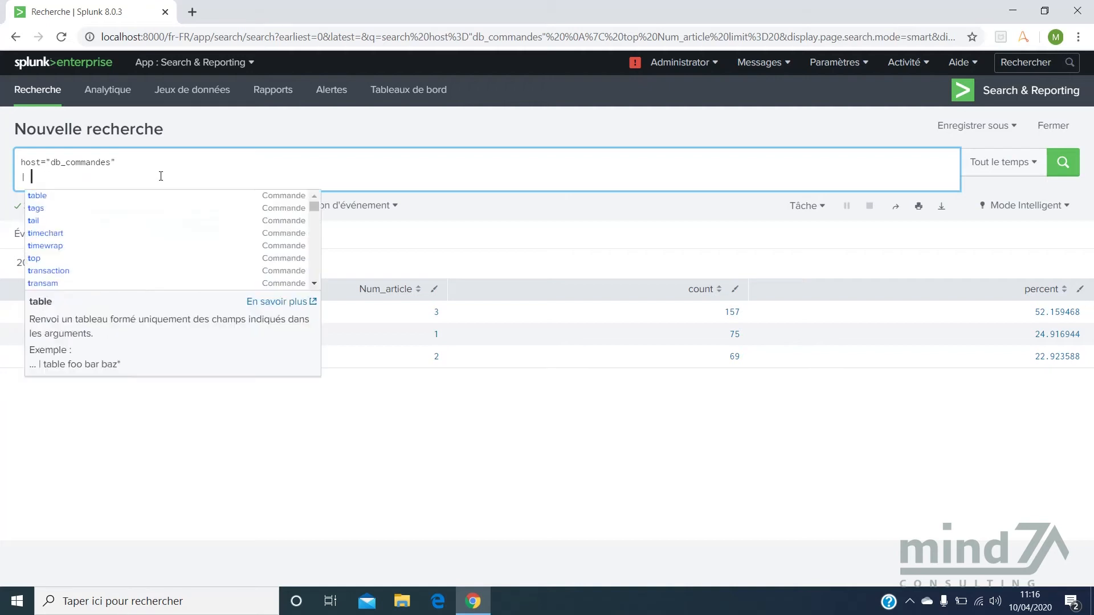
- Complete the second line as "| stats count by Qte" and run the search
text(sr)
text(tats)
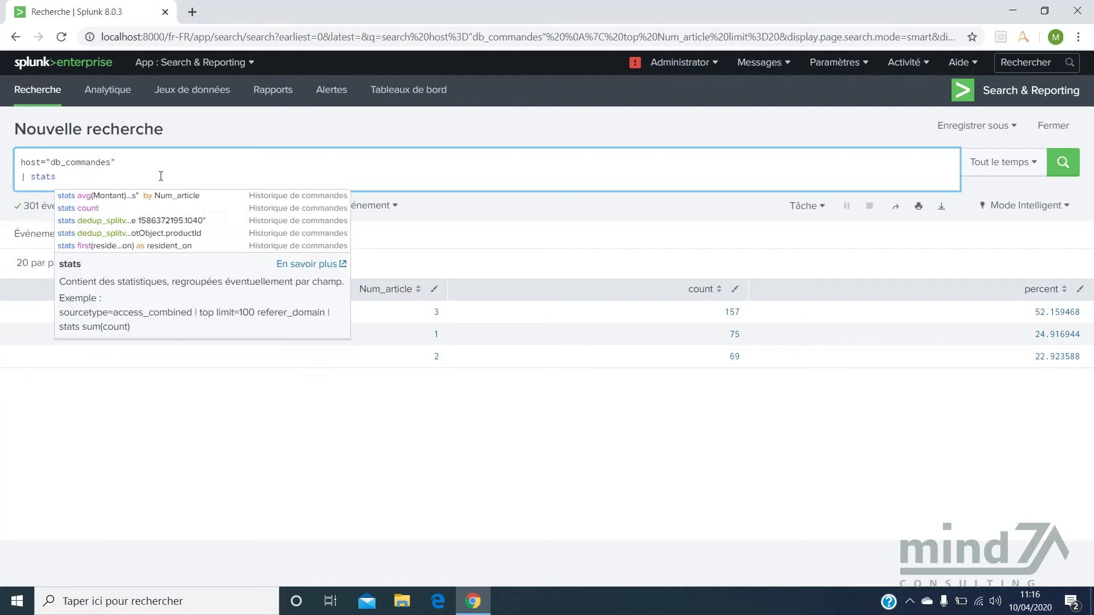
text( count)
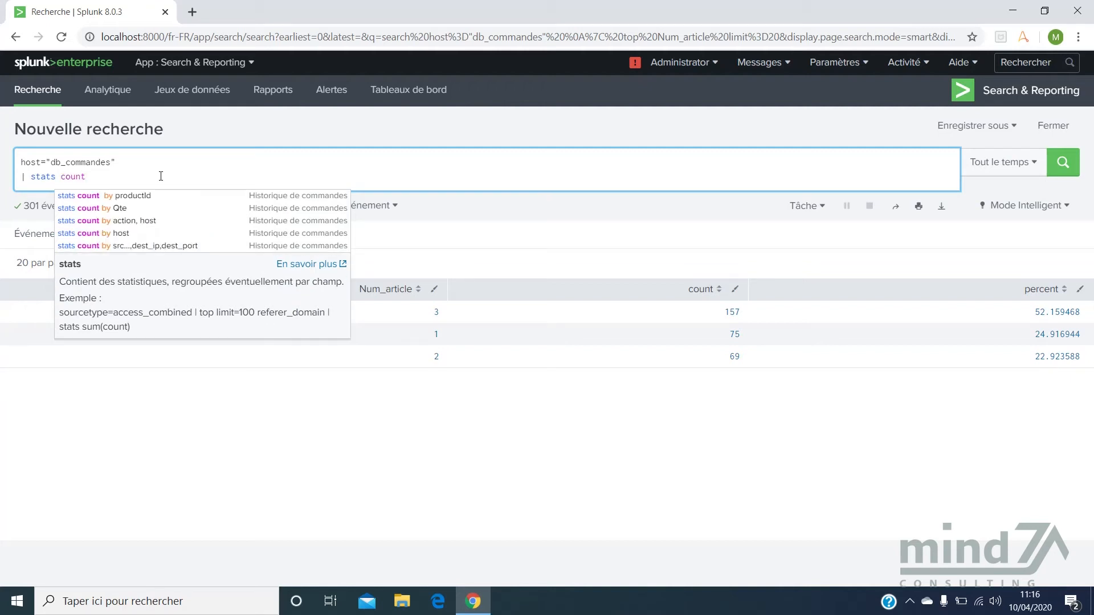
text( by )
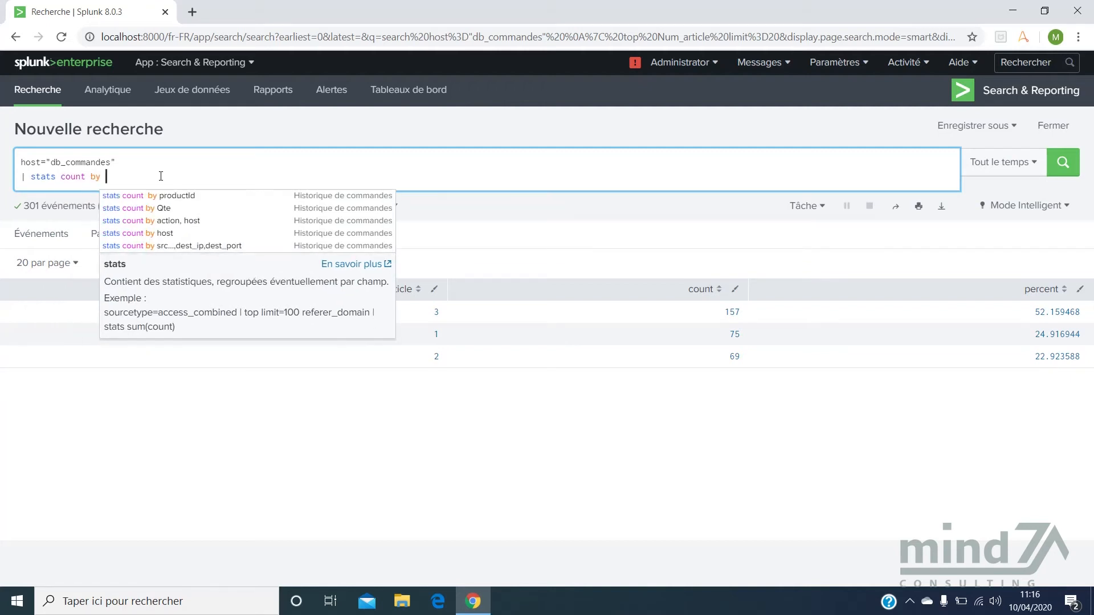
text(Qte)
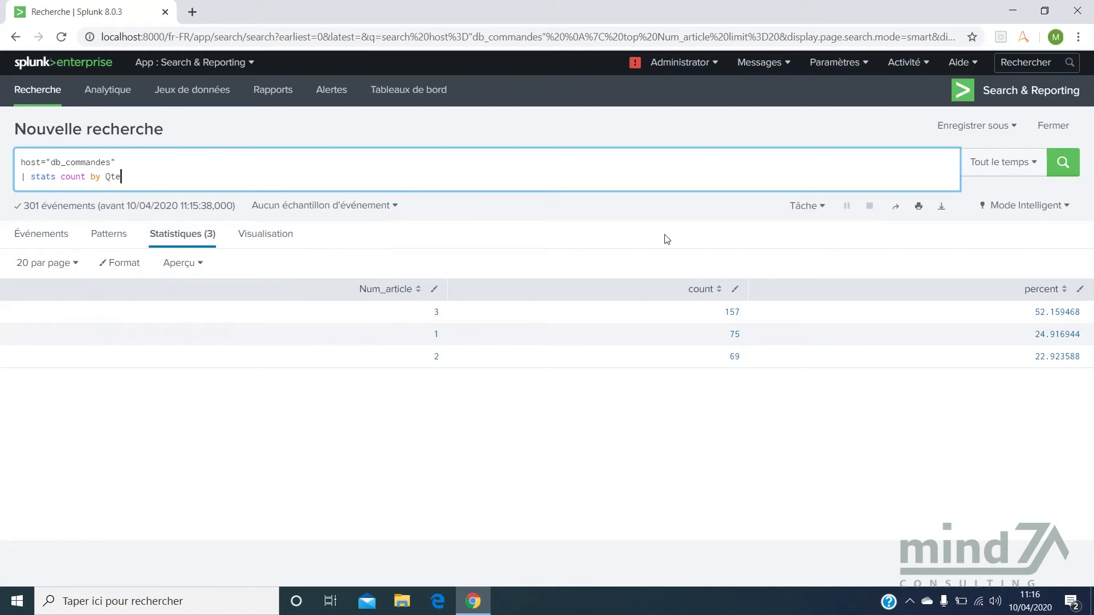
click(1063, 165)
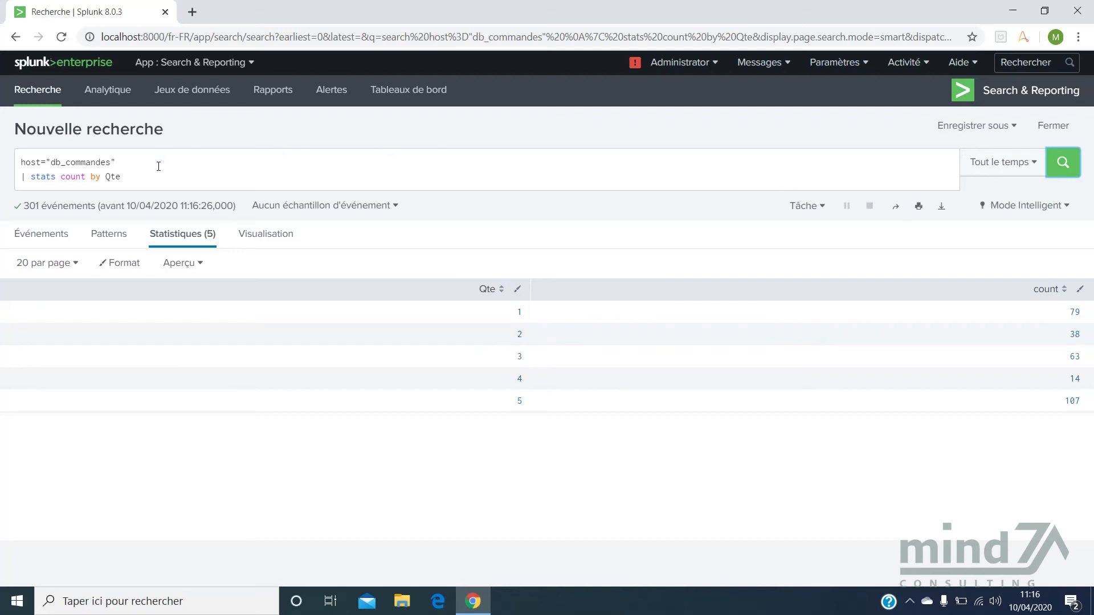
- Replace the arguments of the stats command with avg(Montant) as "Moyenne" by Num_article
drag(135, 174, 63, 174)
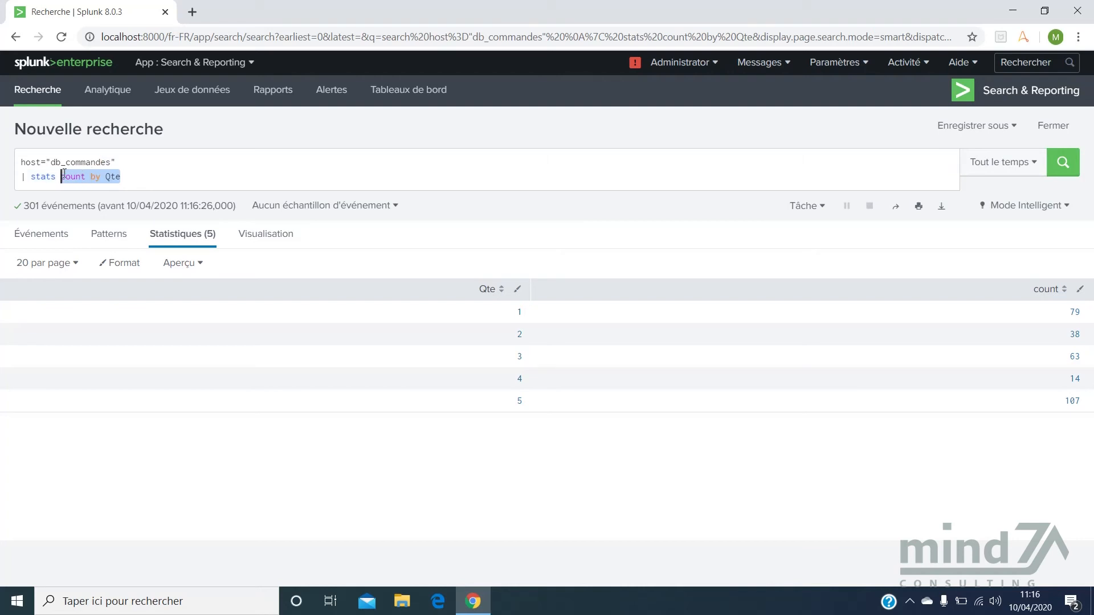
key(BackSpace)
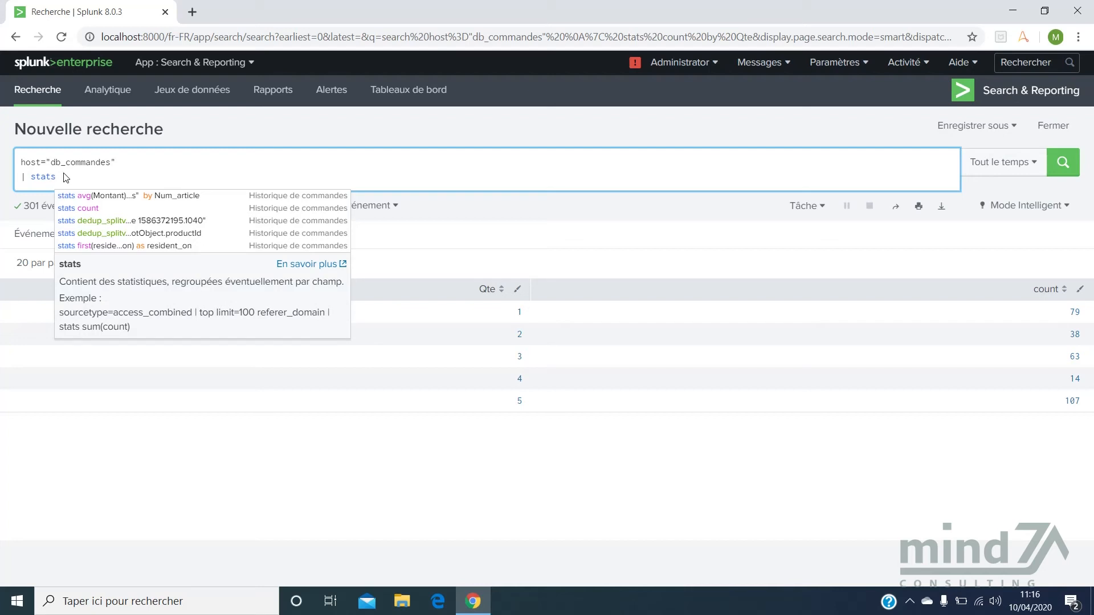
text(avg()
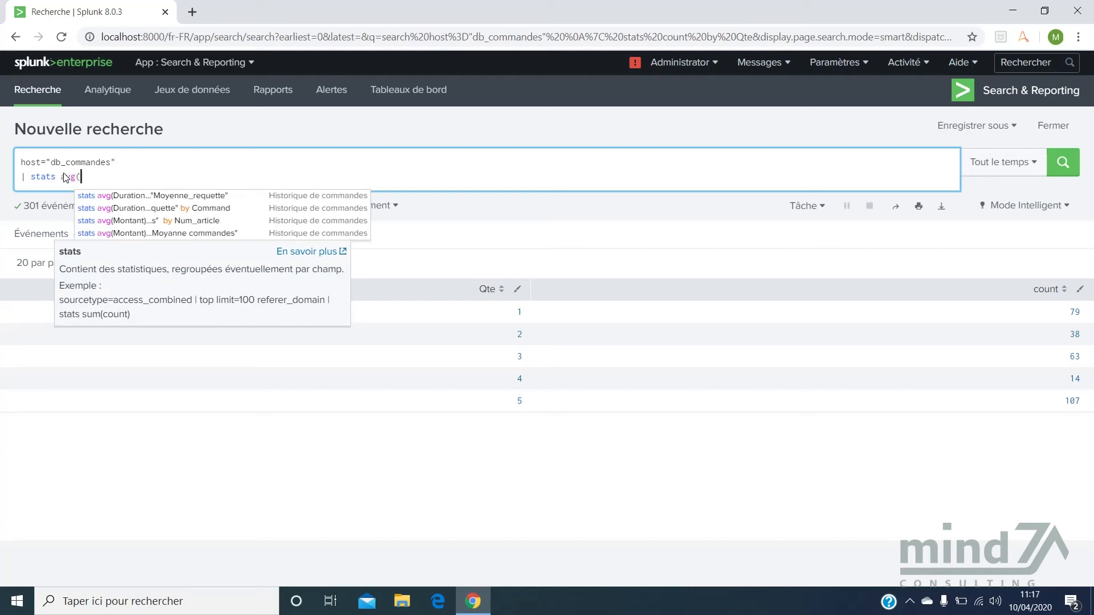
text(Montant)
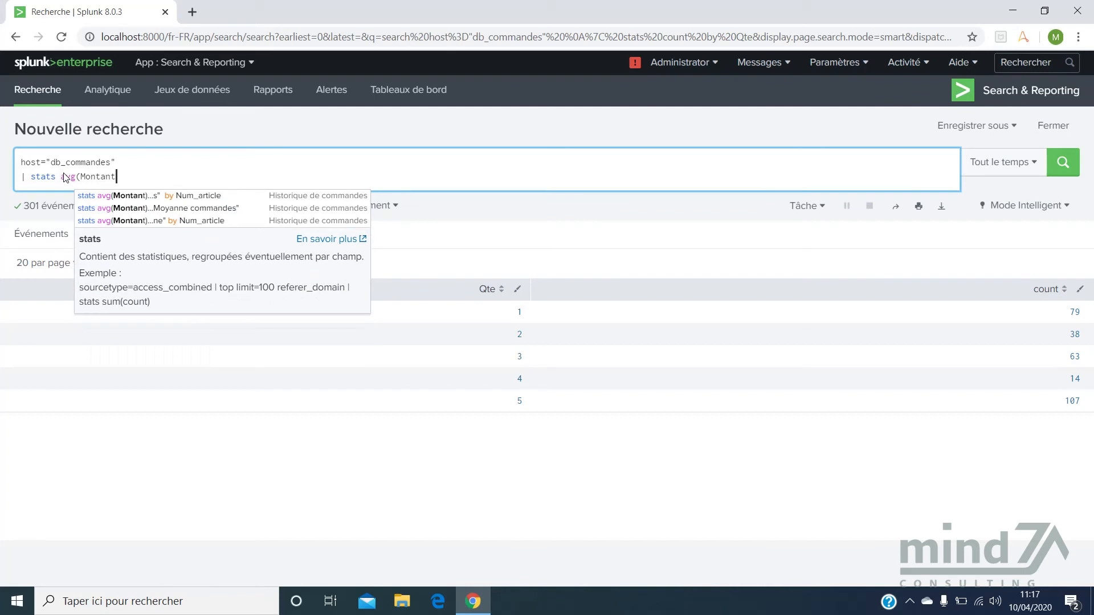
text() )
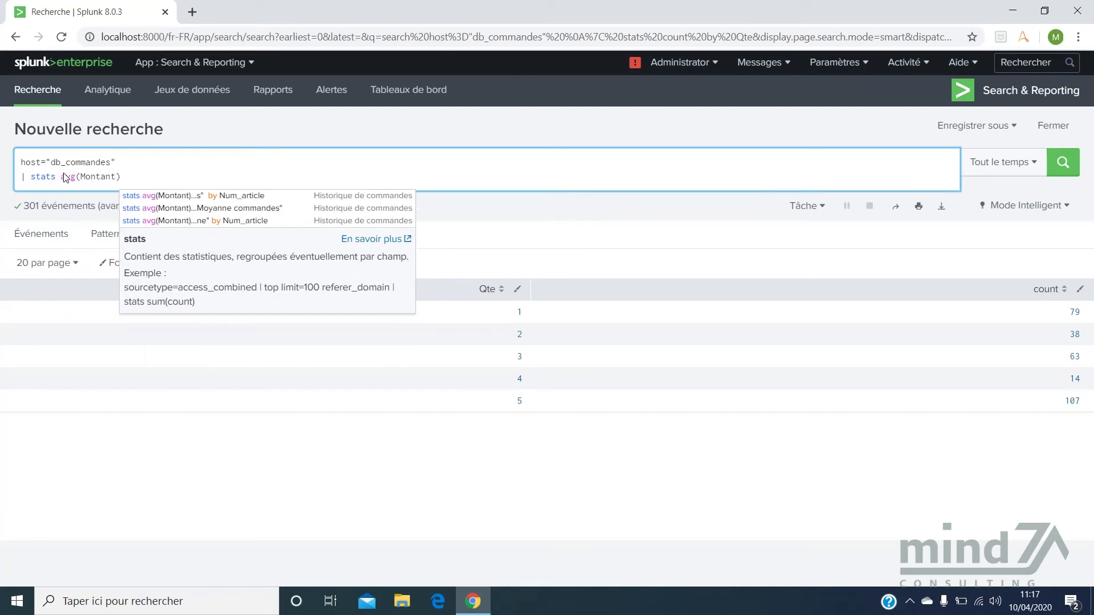
text(as)
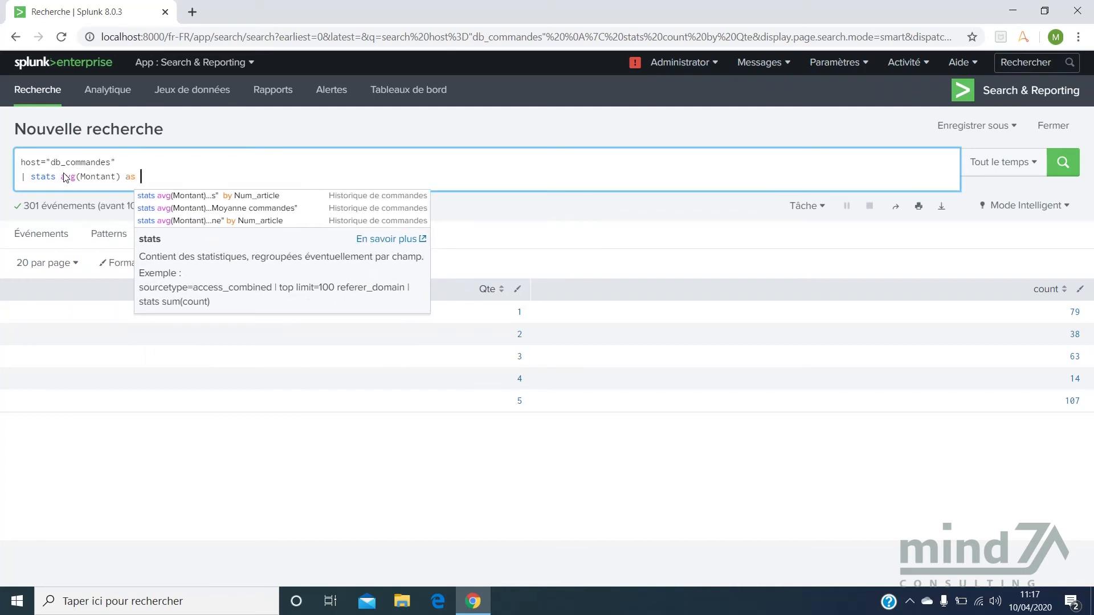
text( "Moyenne)
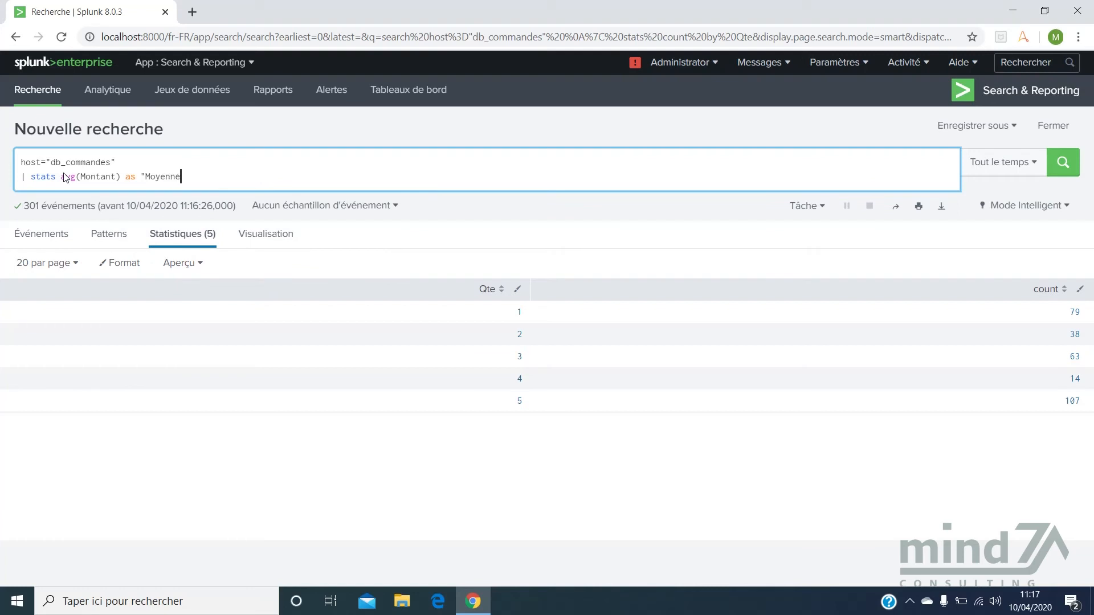
text(" )
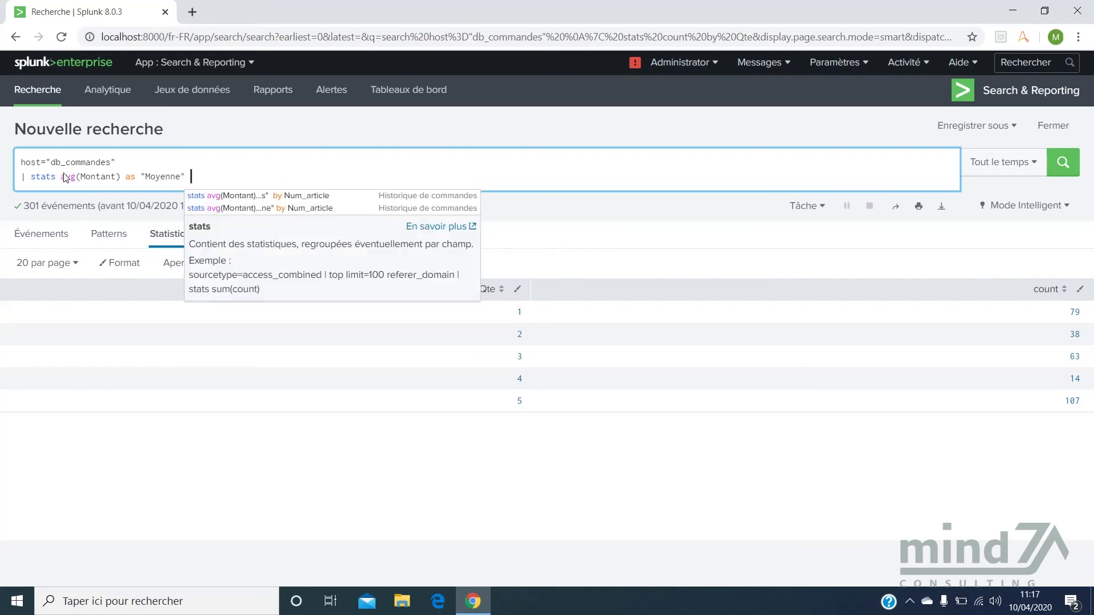
text(by )
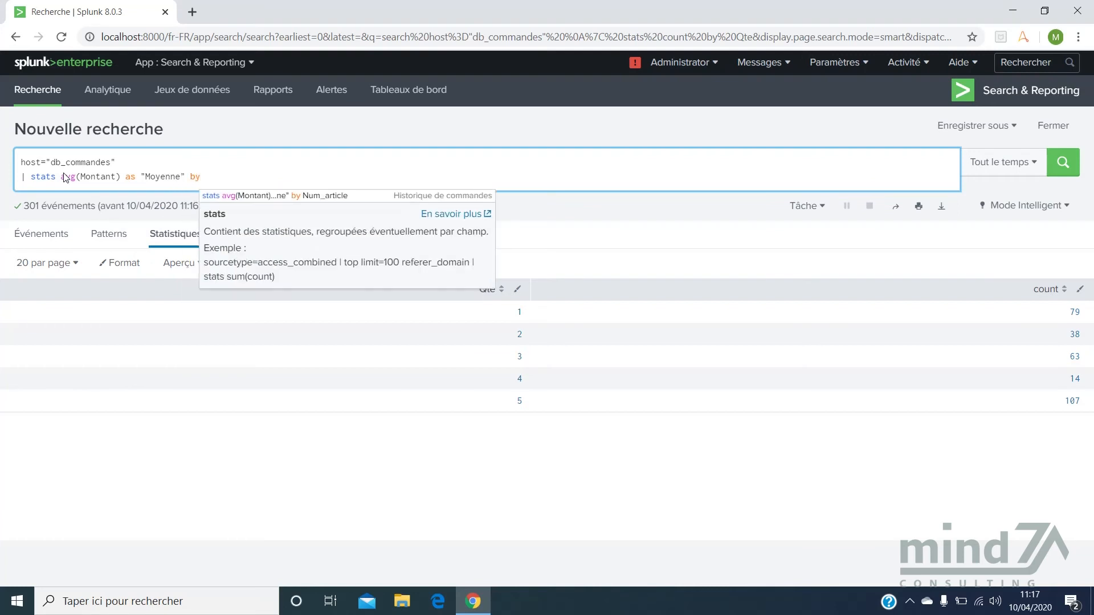
text(Num_article)
- Add "| sort -Moyenne" on a new line of the query and run the search
key(shift+Return)
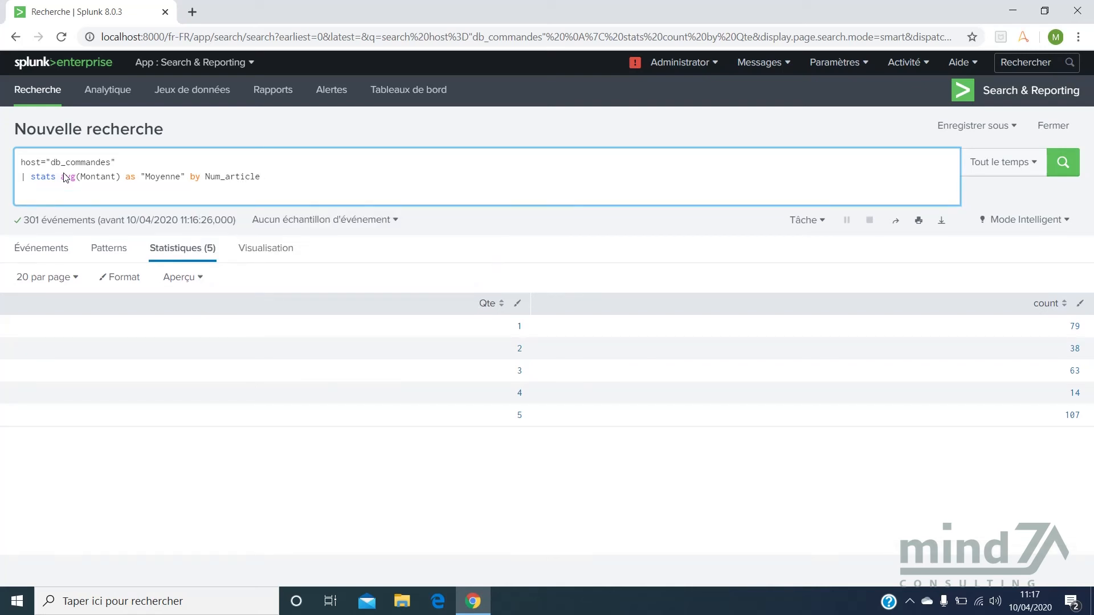
text(|)
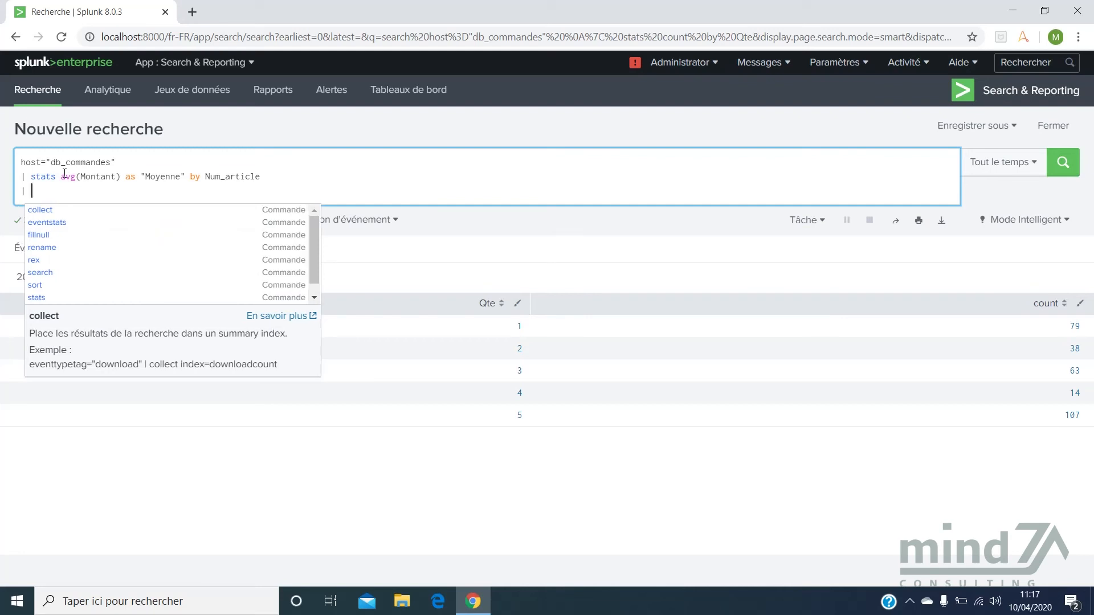
text( so)
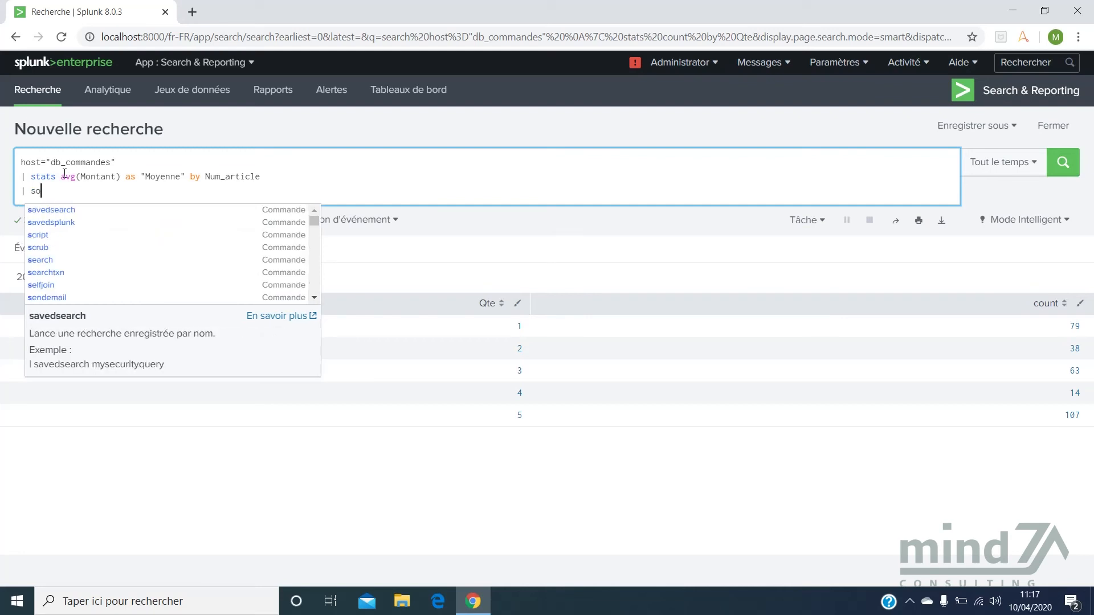
text(rt)
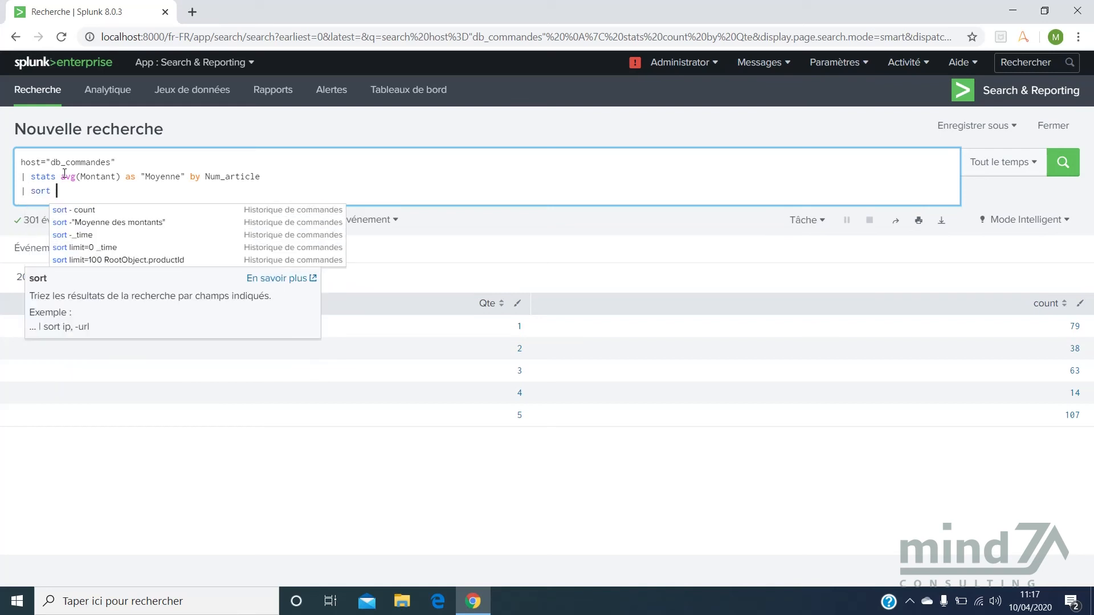
text( -)
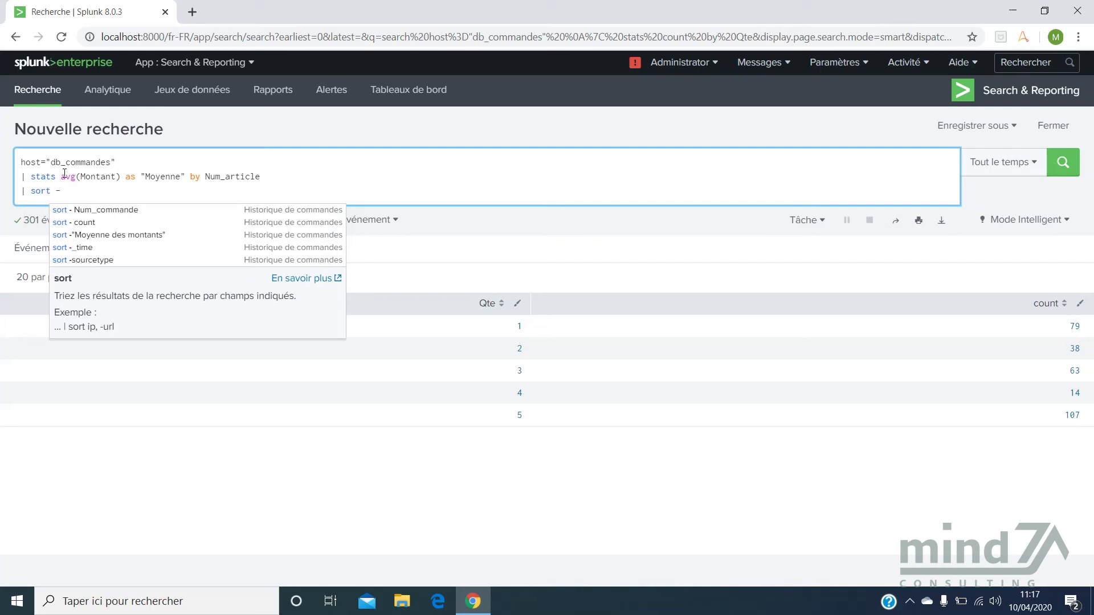
text(Moyenne)
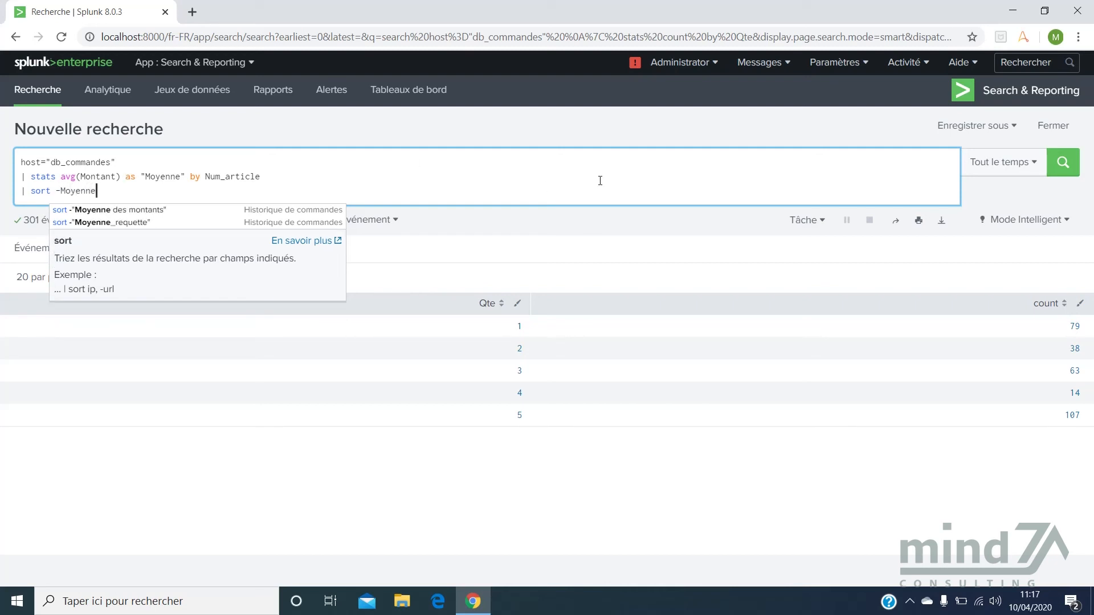
click(1062, 164)
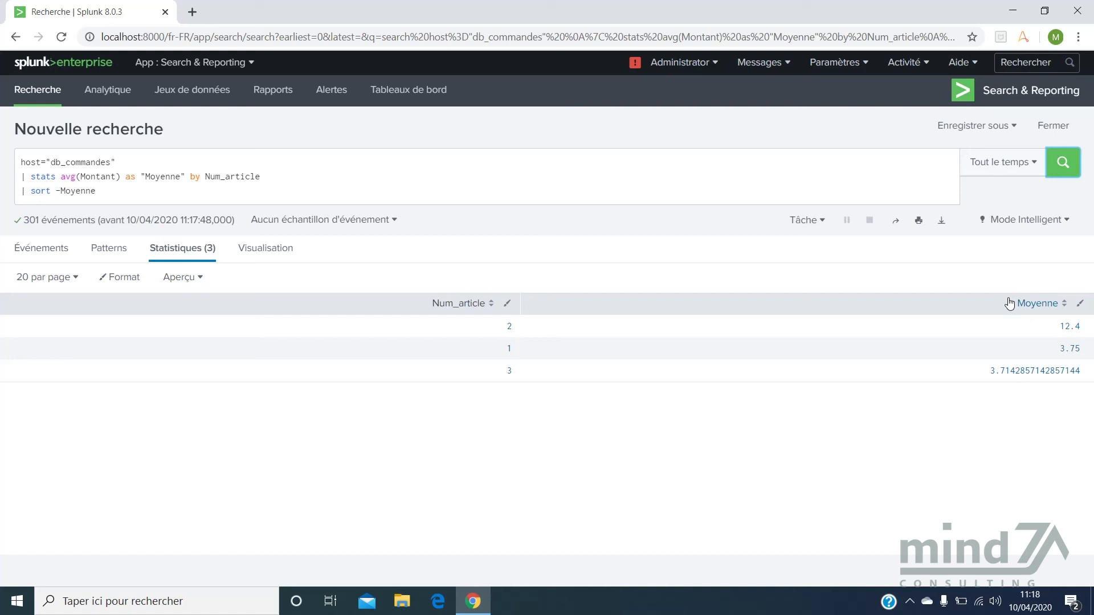
- Return to the Search & Reporting start page and expand the search history to review the past queries
click(1022, 93)
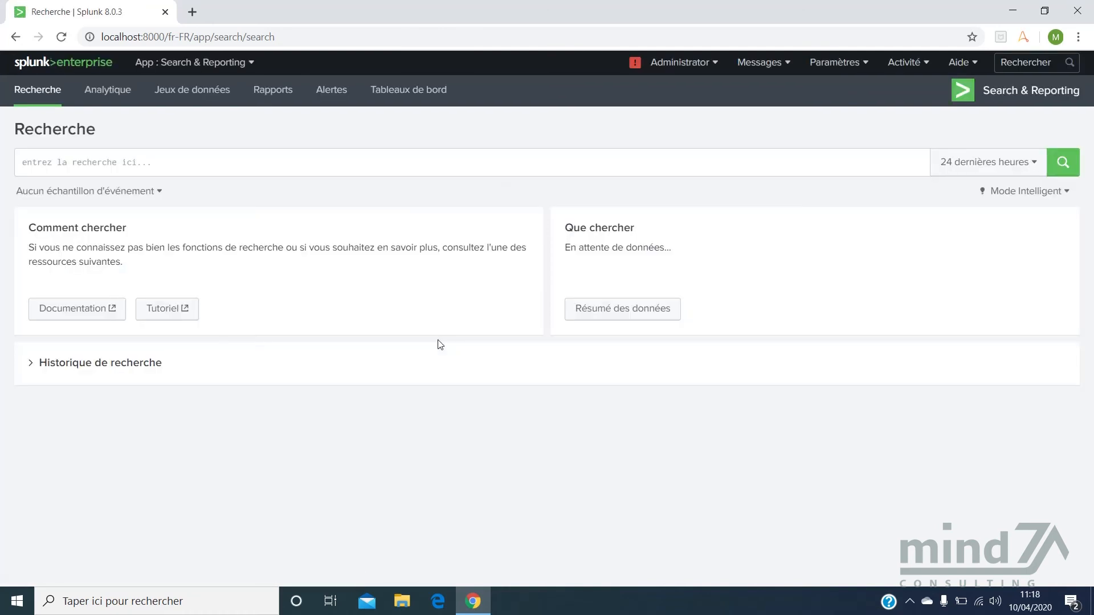
click(37, 368)
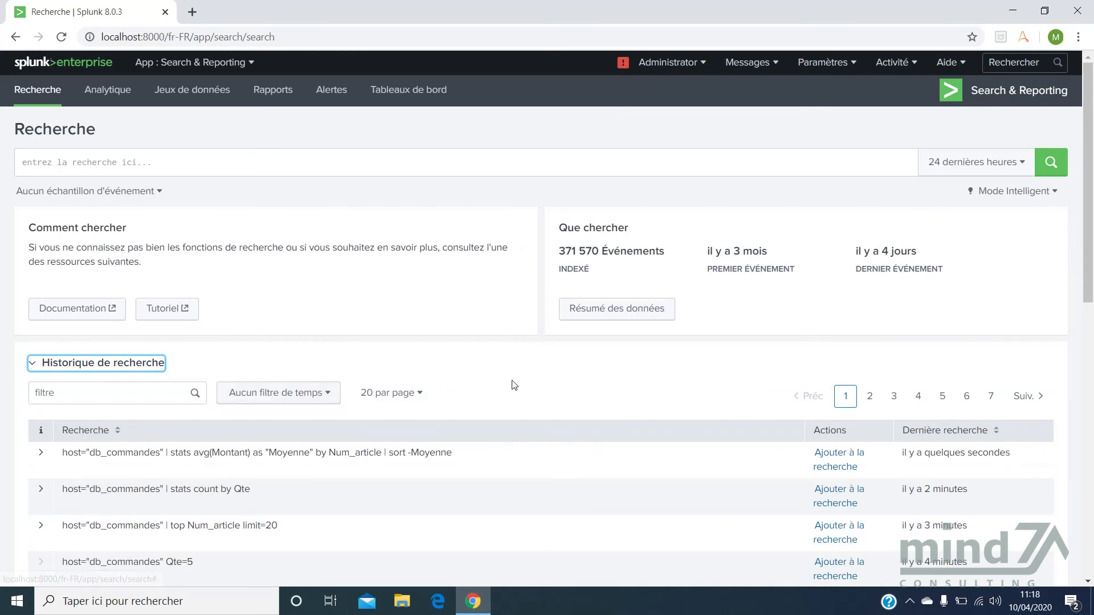
scroll(513, 383, down, 1)
scroll(512, 383, down, 2)
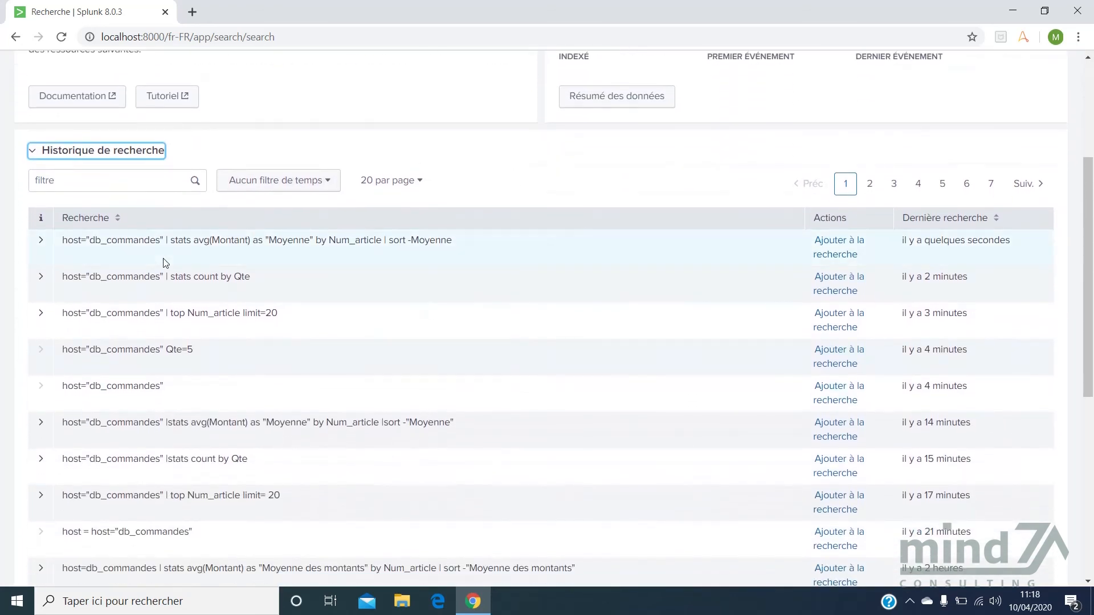